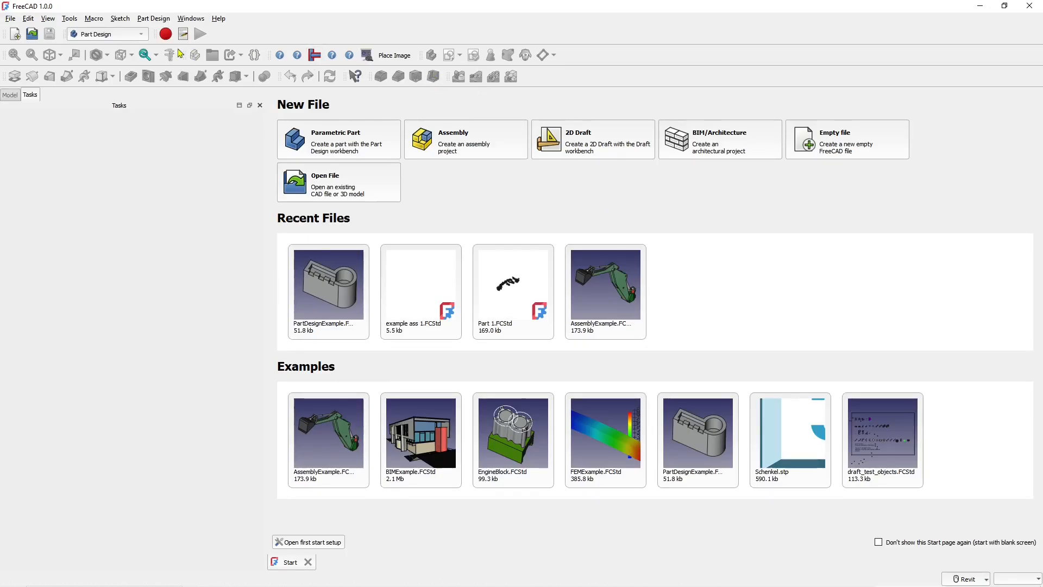
Search the Addon Manager for "render" to check whether the Render workbench is installed.
click(71, 20)
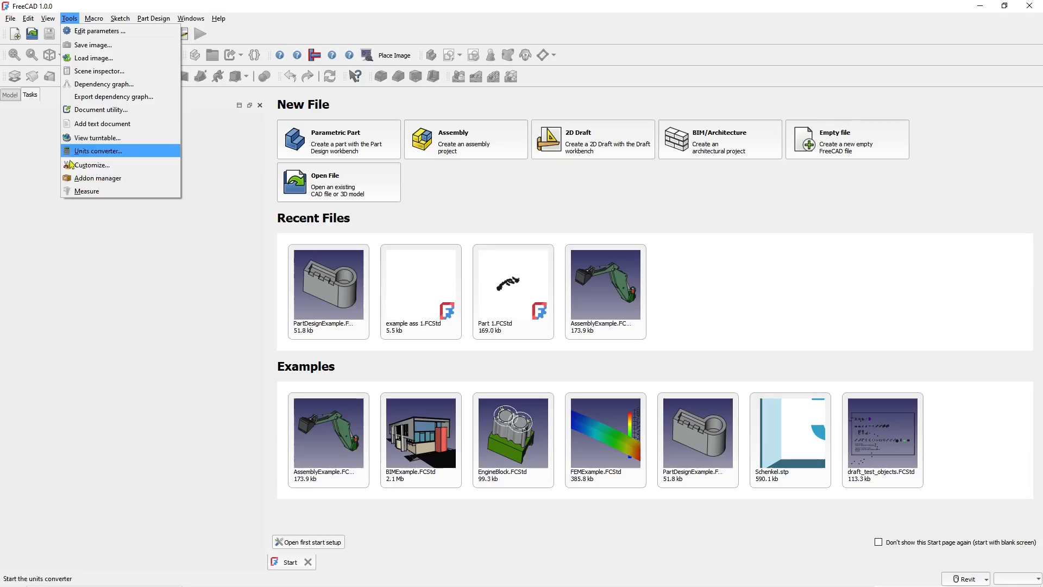
click(94, 179)
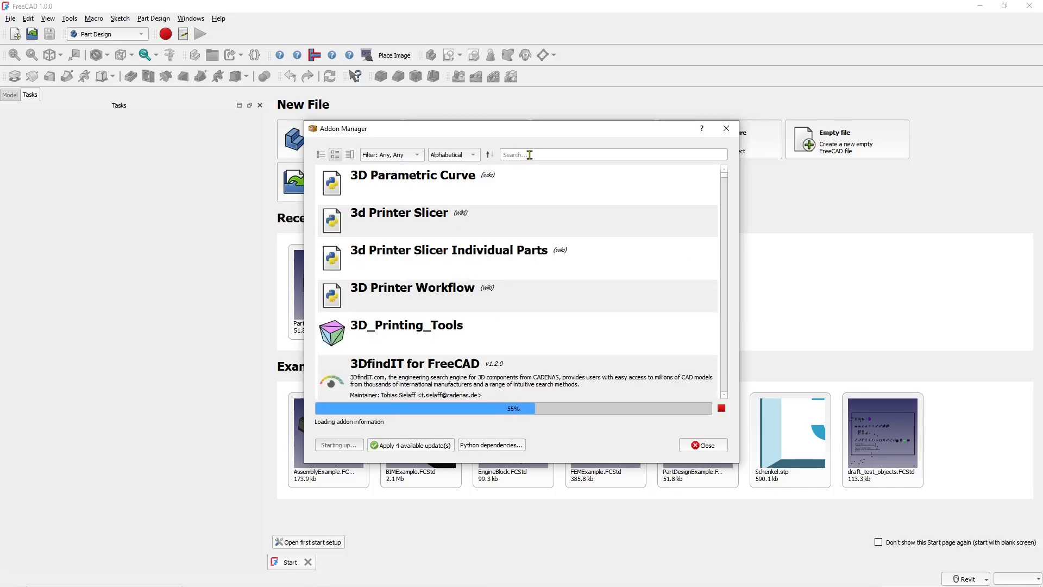
click(530, 154)
text(re)
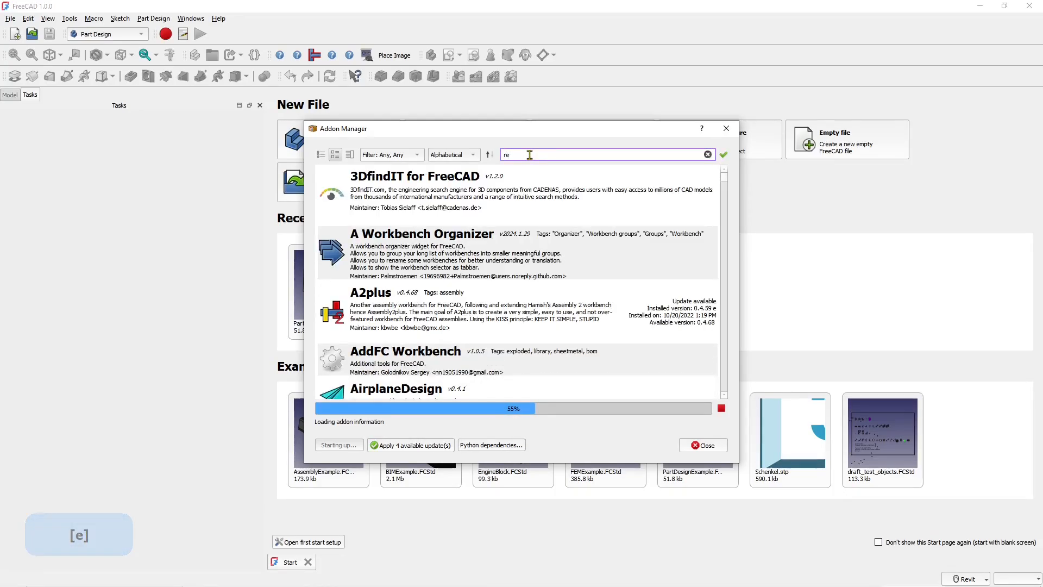
text(n)
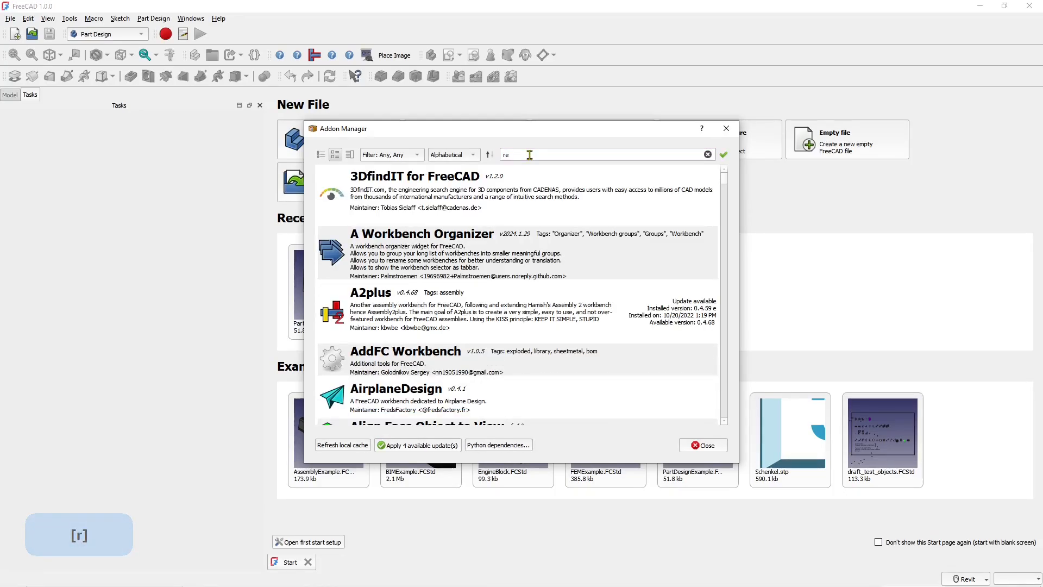
click(522, 155)
text(nder)
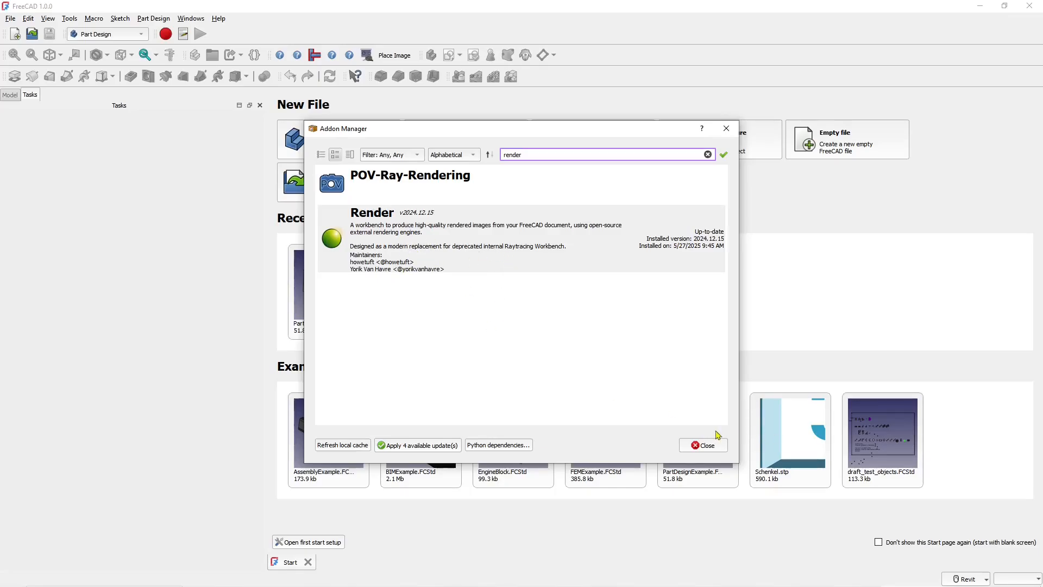
click(704, 445)
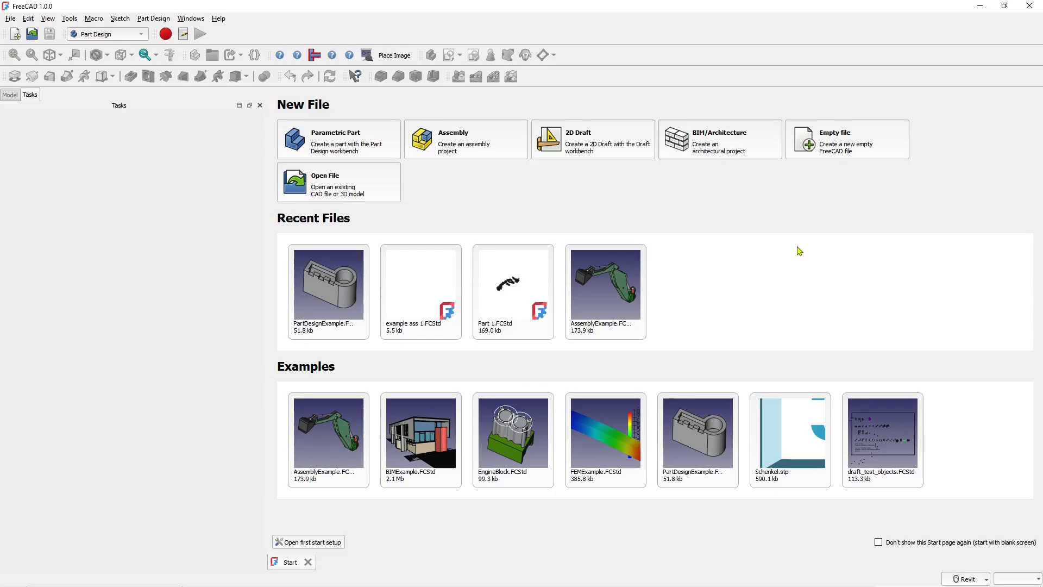
key(alt+Tab)
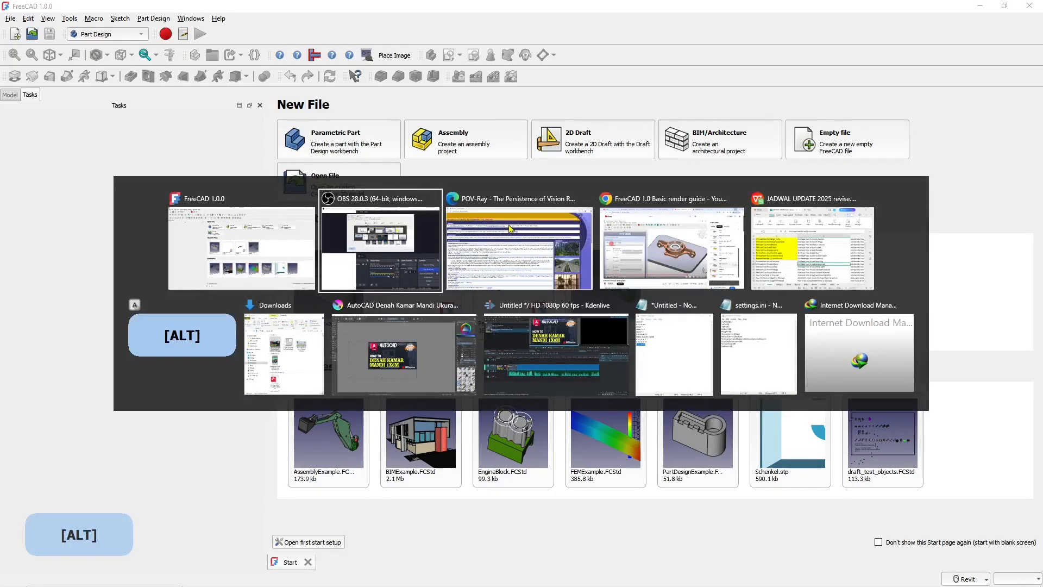
click(510, 228)
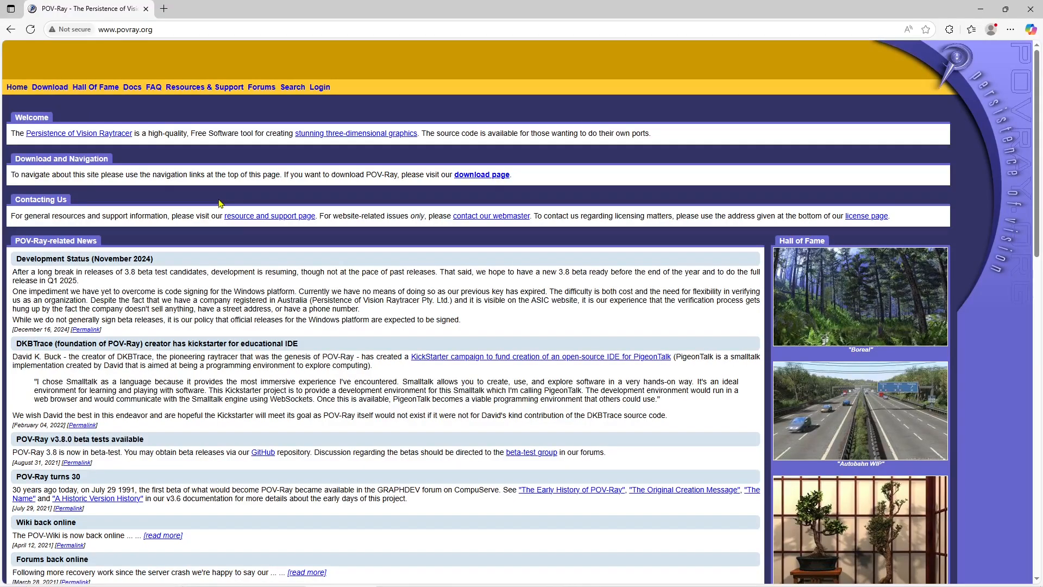
key(alt+Tab)
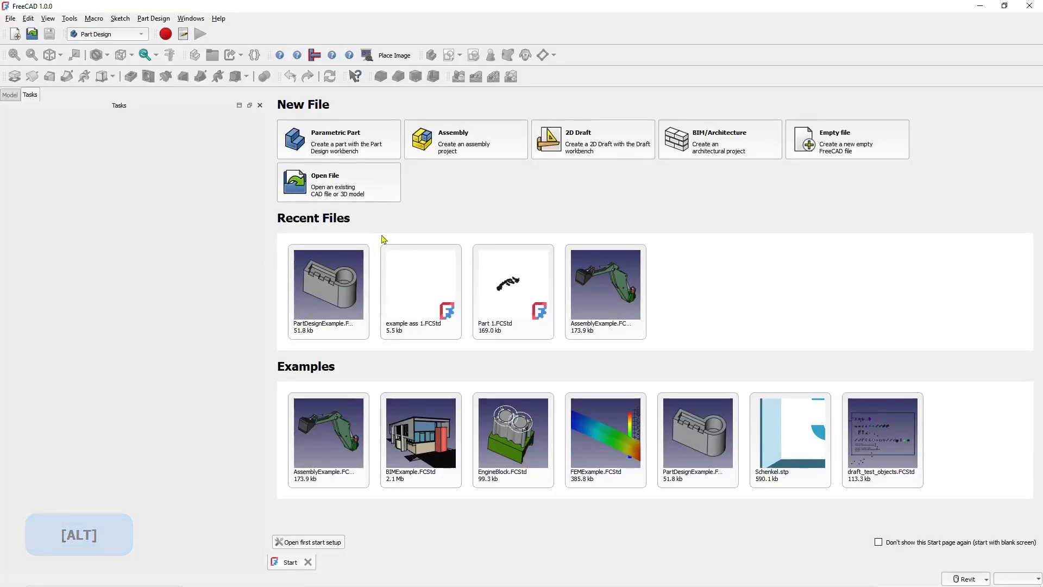
Model a new parametric part by sketching a rectangle around the origin on the XY-plane and padding it 10 mm.
click(342, 140)
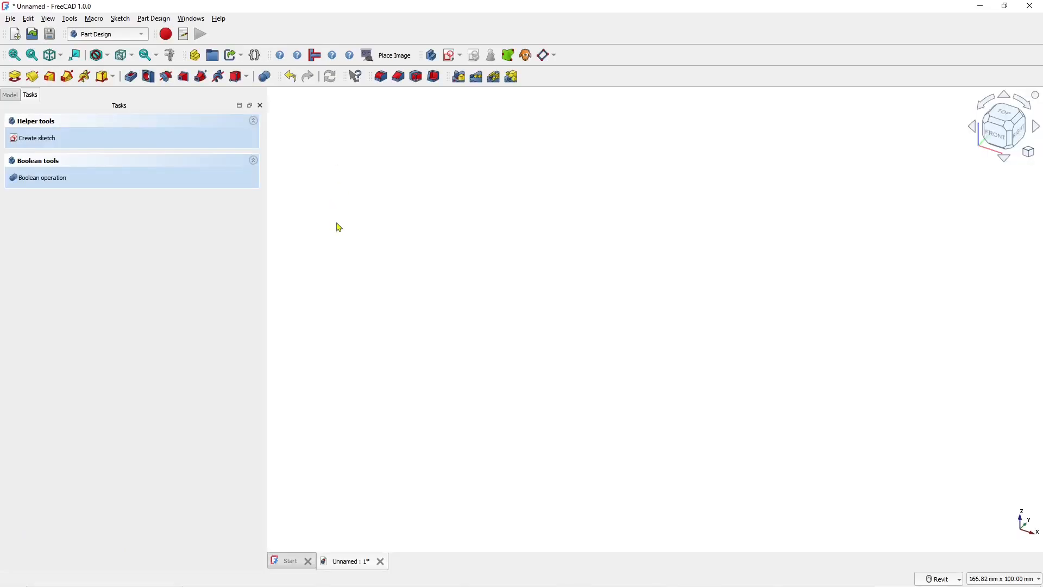
click(38, 138)
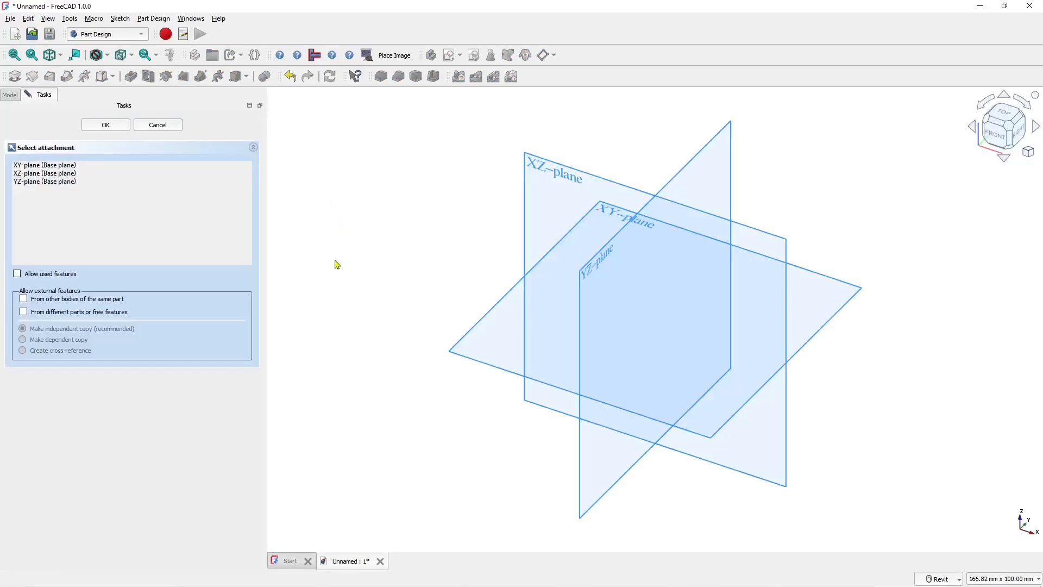
click(480, 326)
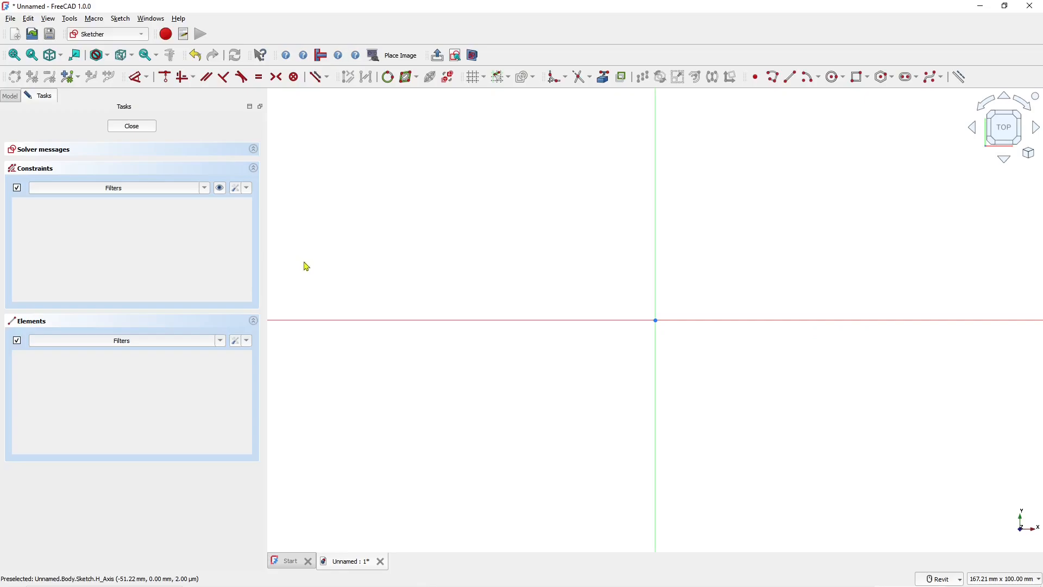
click(856, 77)
click(563, 181)
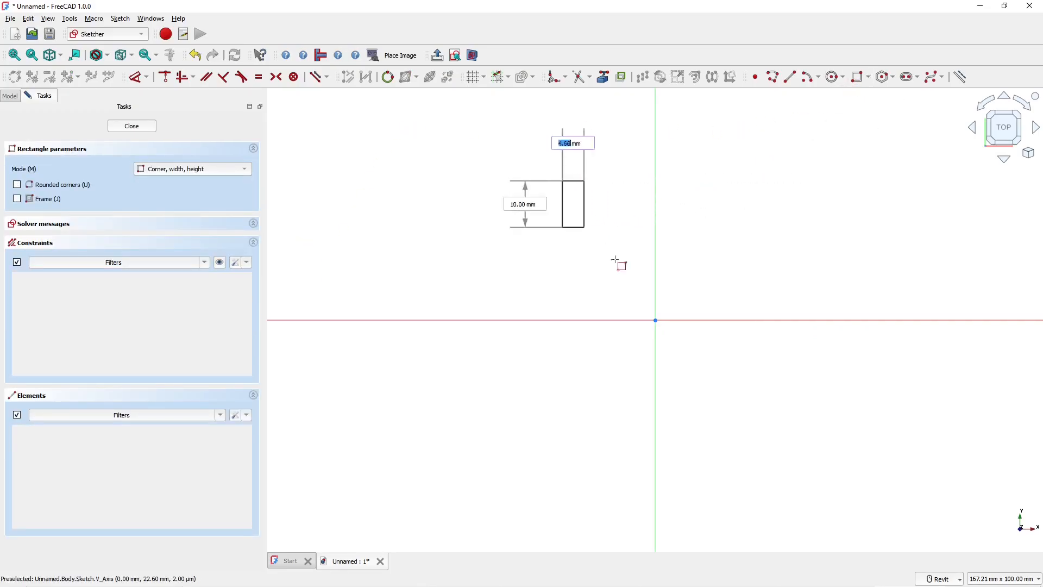
click(775, 366)
click(143, 129)
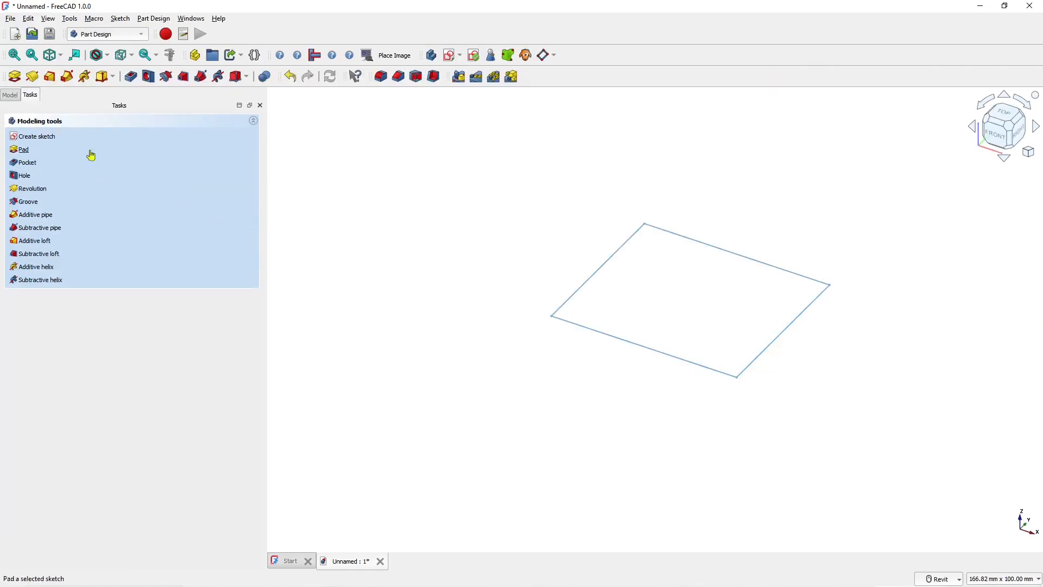
click(119, 156)
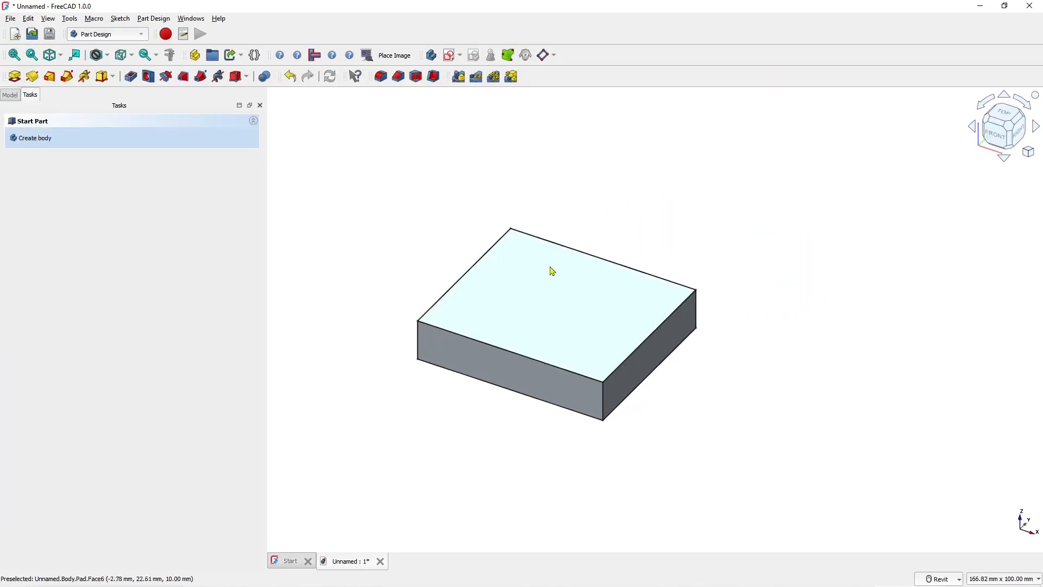
Create a simple copy of the Pad using the Part workbench.
click(119, 36)
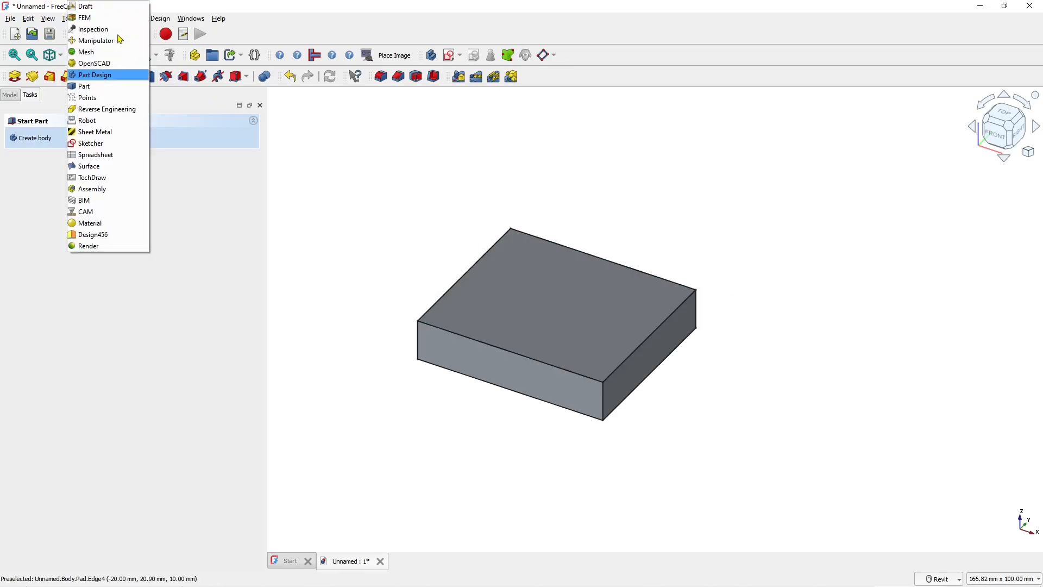
click(91, 87)
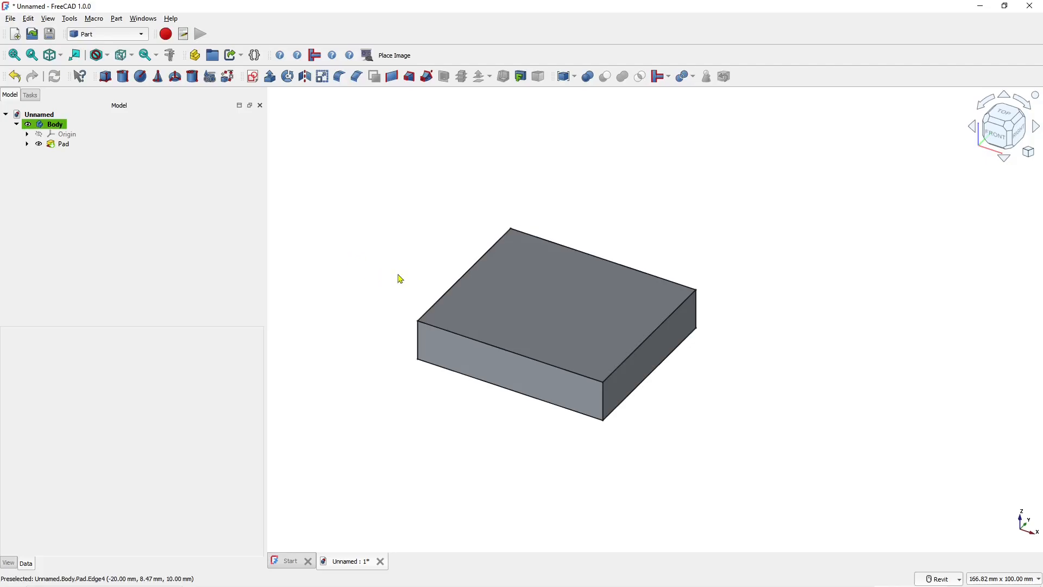
click(116, 19)
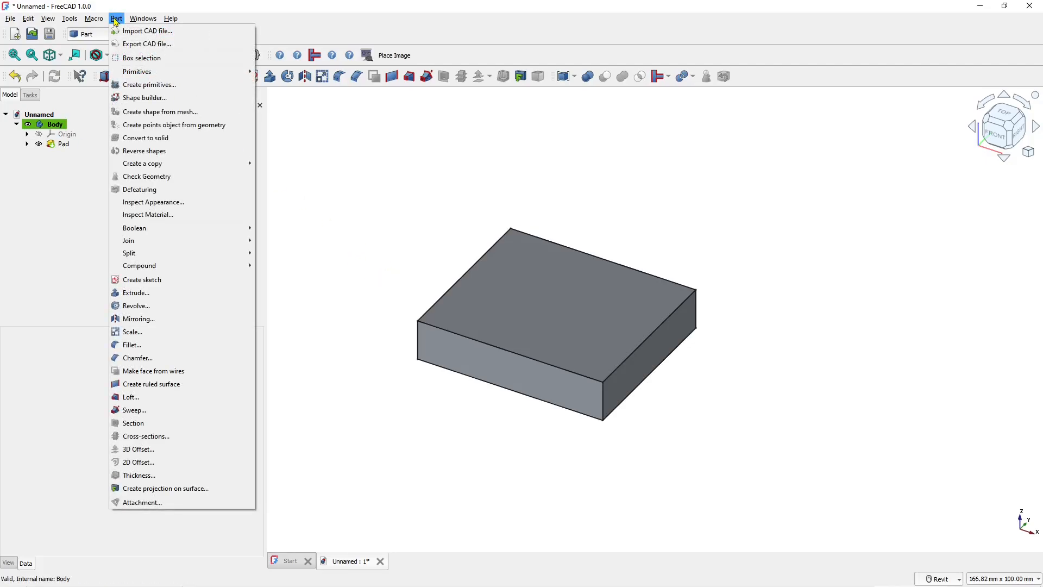
mouse_move(153, 168)
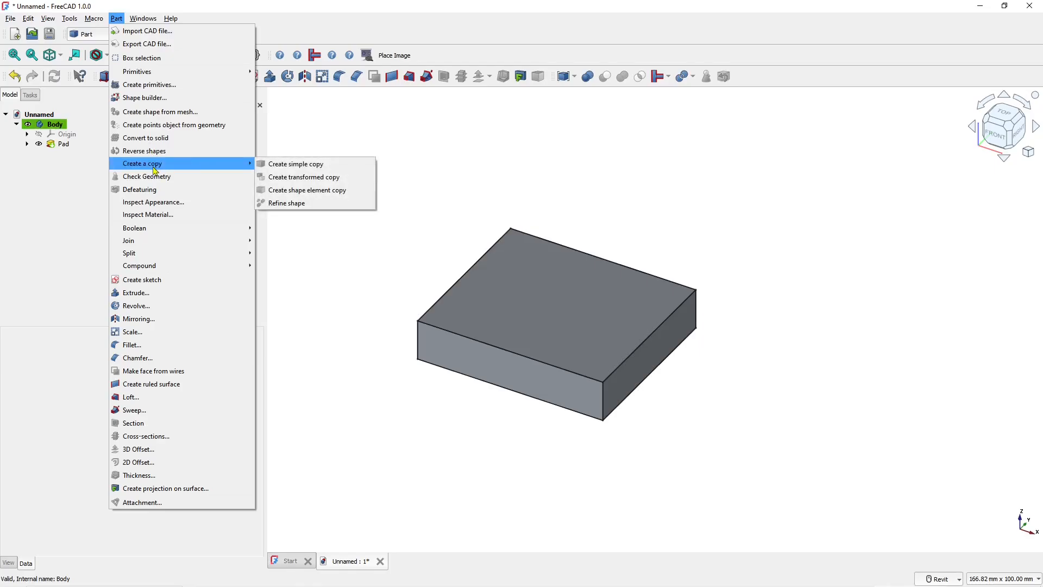
click(448, 169)
click(57, 146)
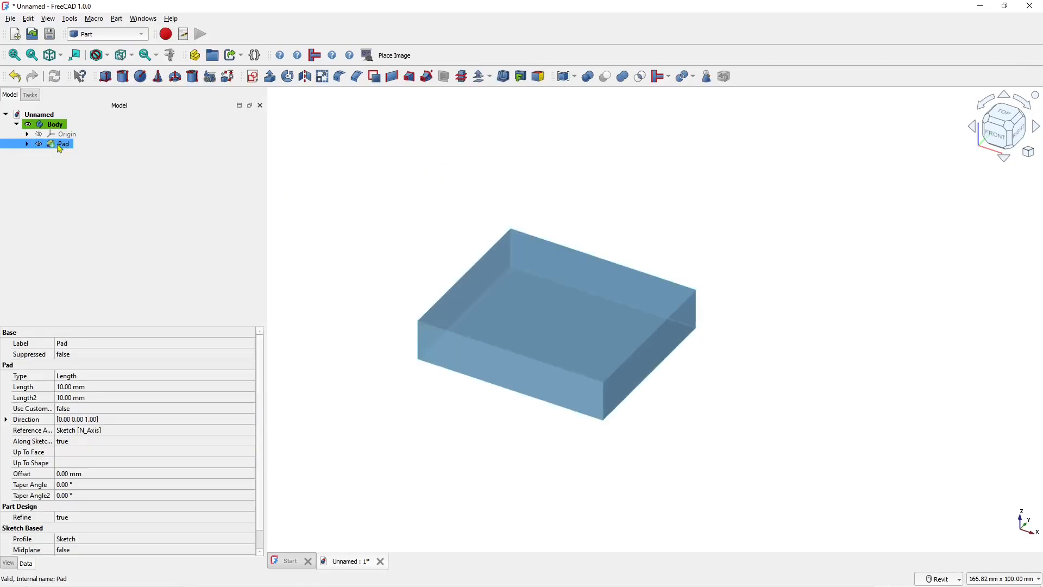
click(116, 18)
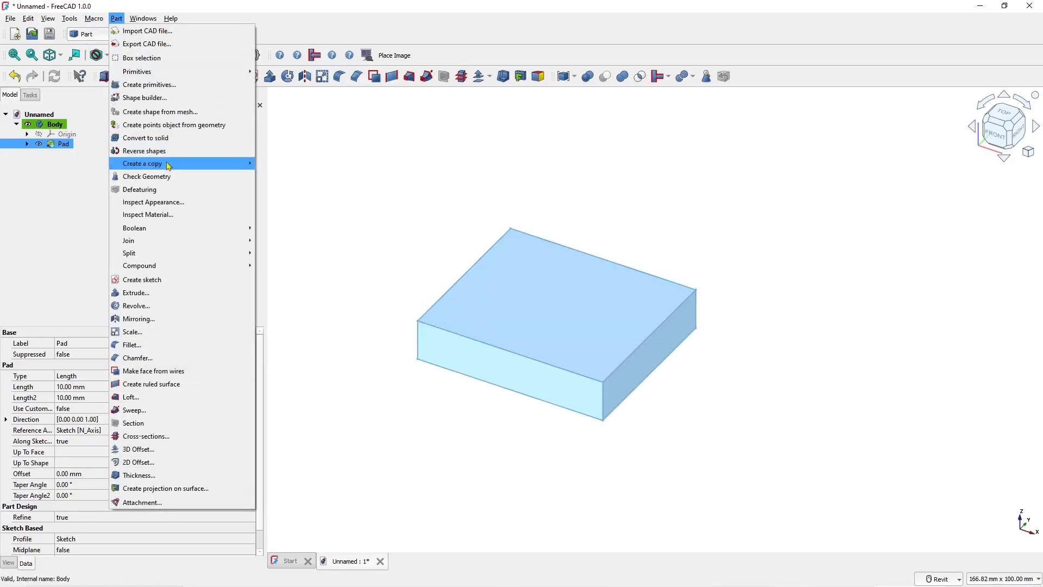
mouse_move(169, 166)
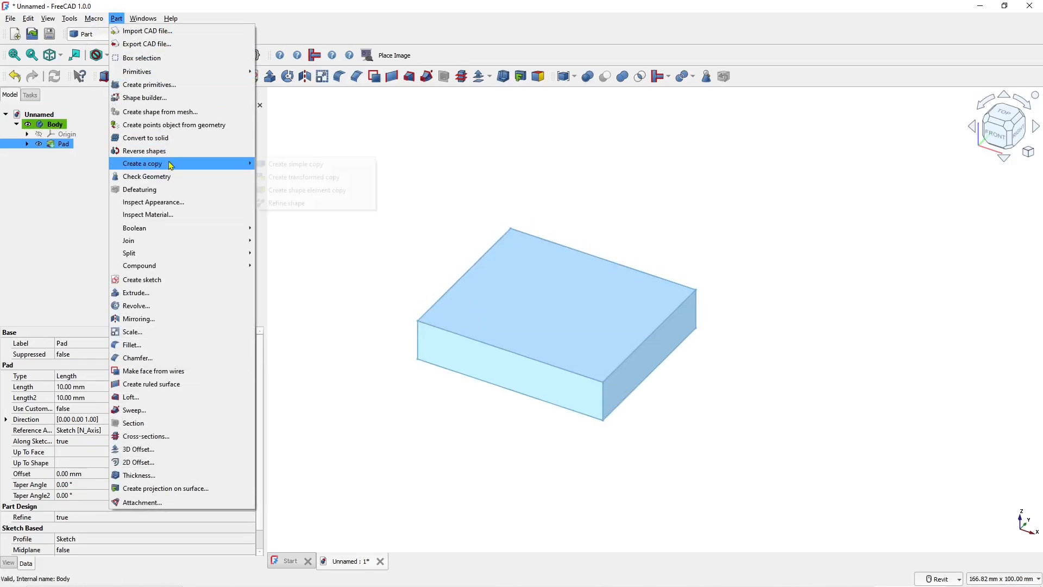
click(313, 165)
click(119, 211)
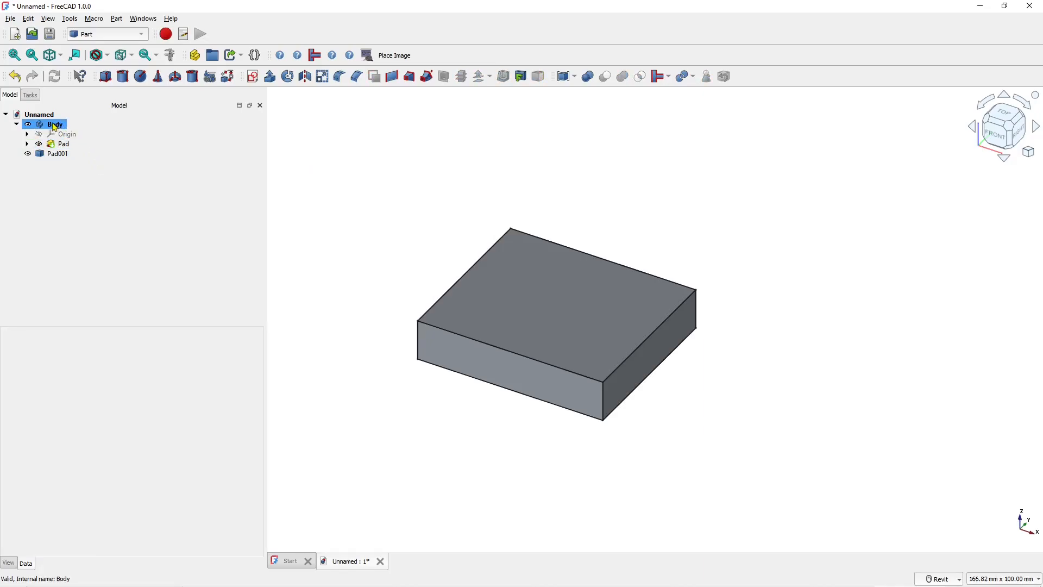
Delete the original Body together with its contents, keeping only the simple copy.
right_click(55, 126)
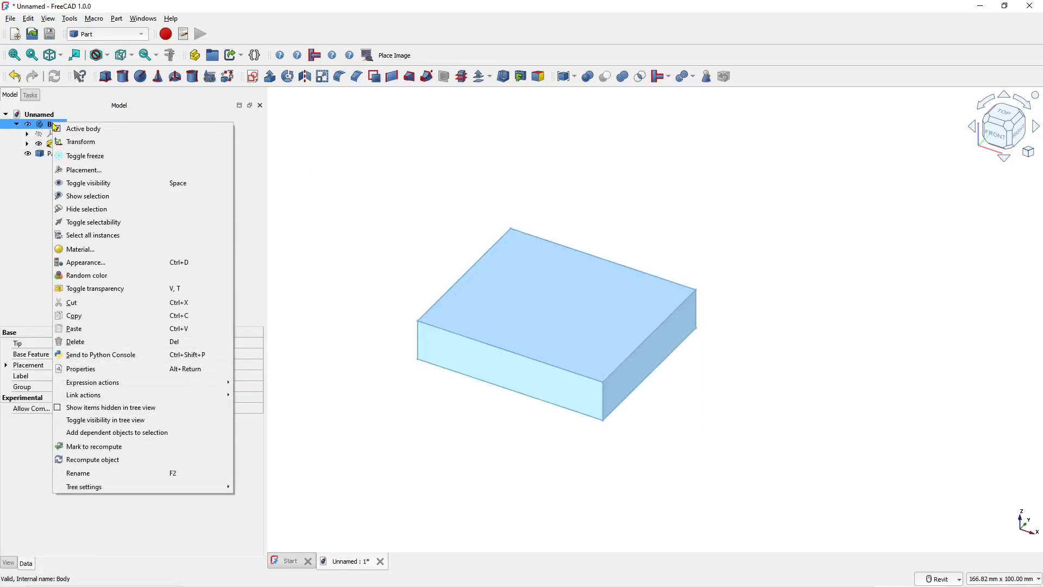
click(106, 342)
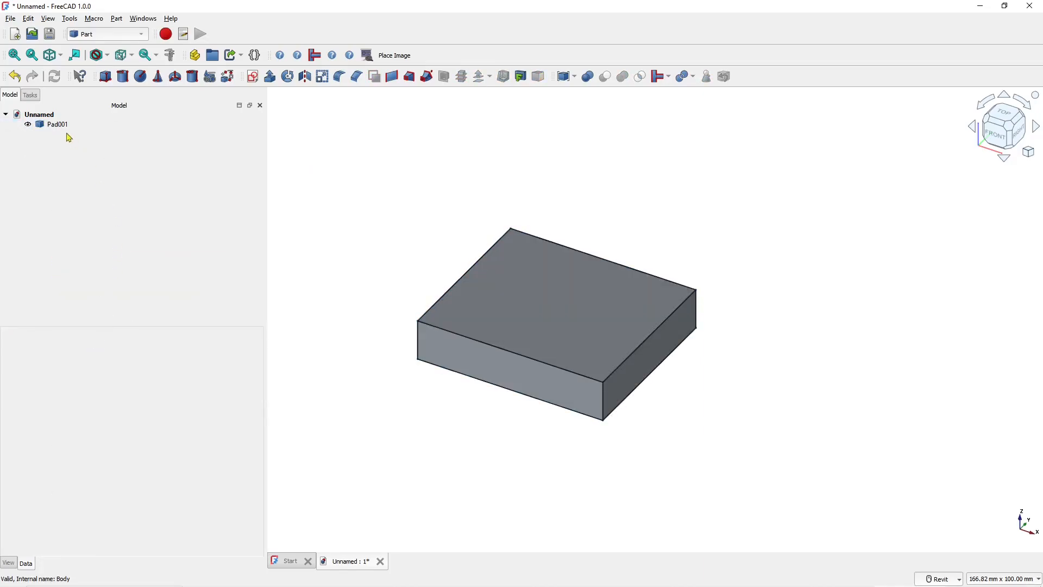
middle_drag(421, 200, 473, 215)
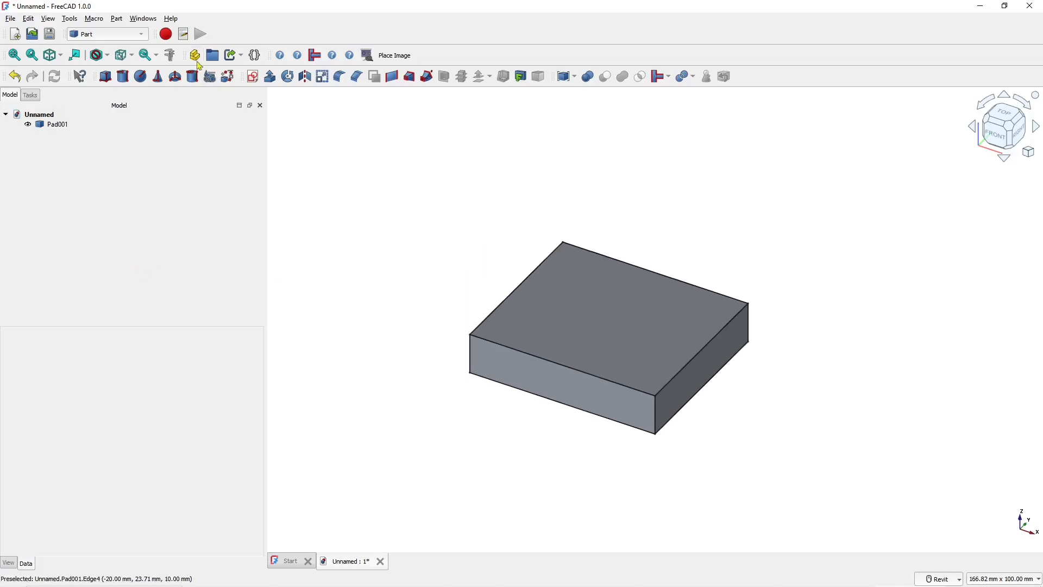
Create a Povray rendering project in the Render workbench from the povray_sunlight.pov template.
click(135, 37)
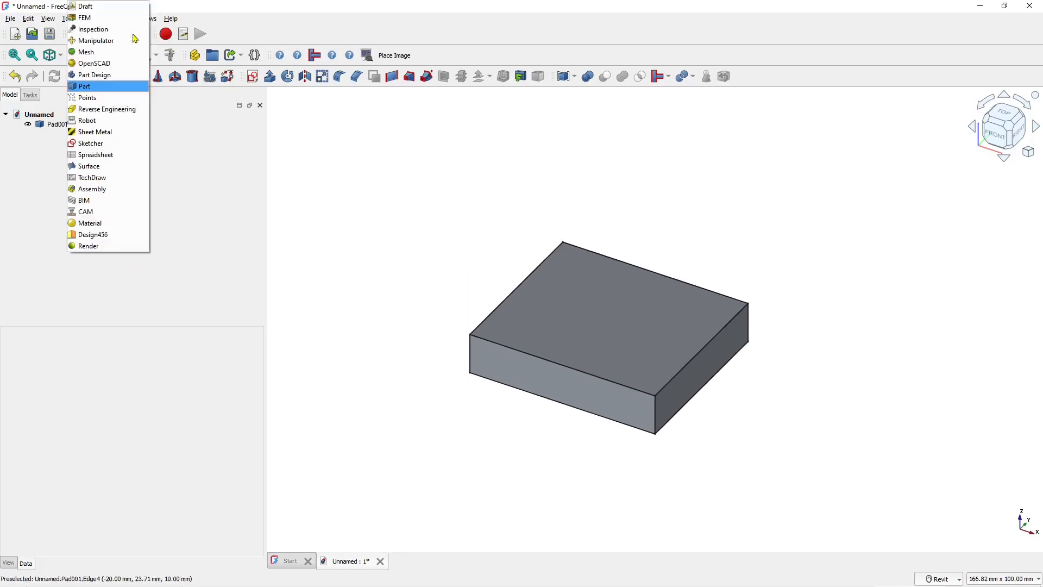
click(90, 246)
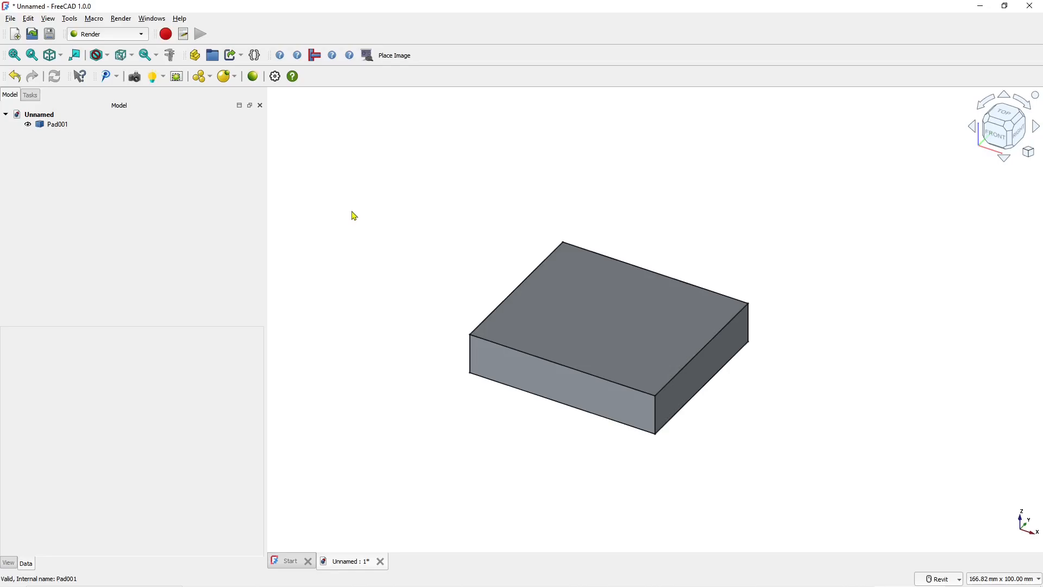
click(113, 80)
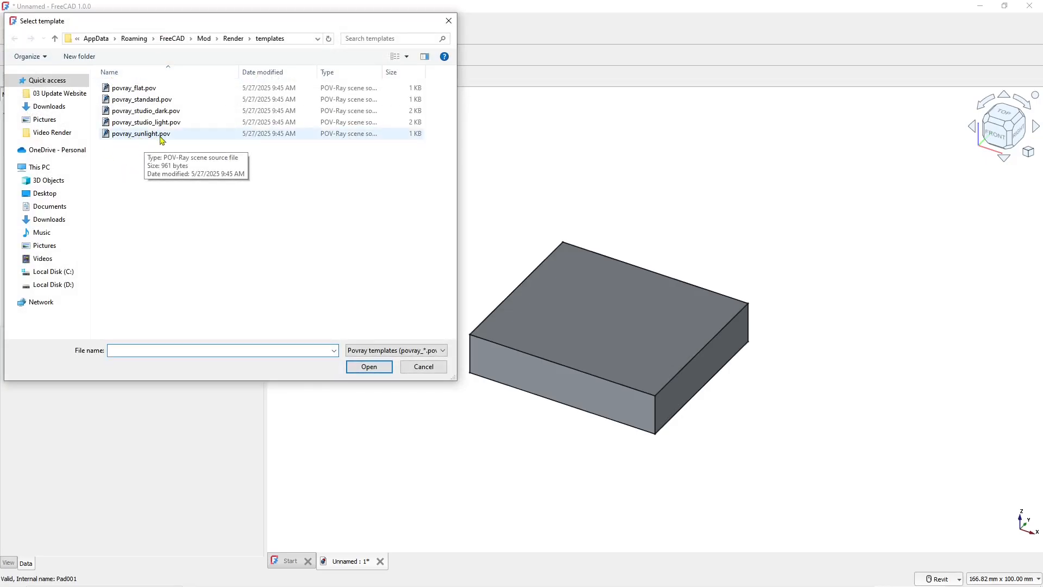
click(159, 139)
click(367, 371)
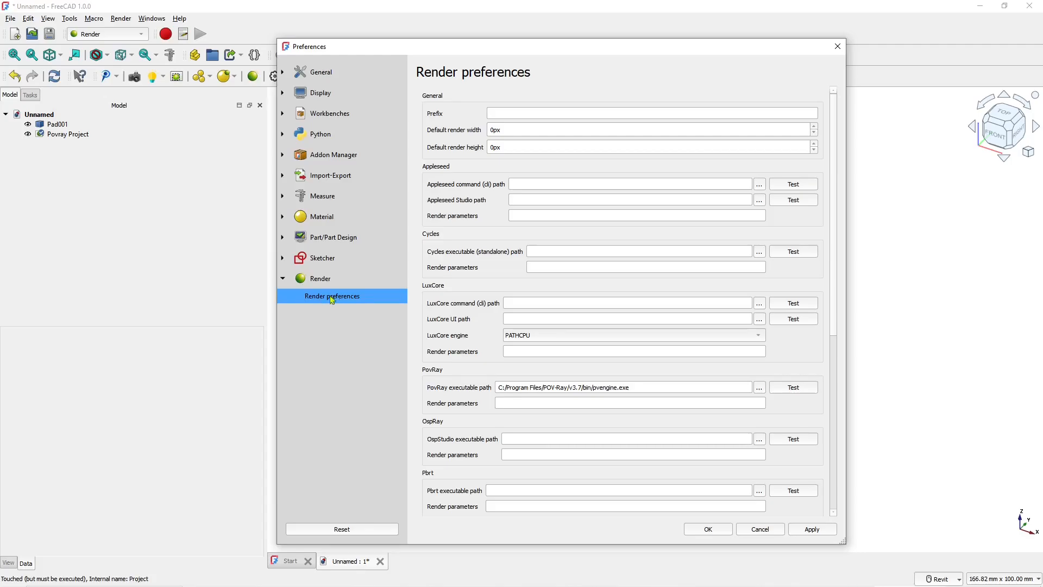
Set the PovRay executable path in the render preferences to C:/Program Files/POV-Ray/v3.7/bin/pvengine.exe.
scroll(761, 282, down, 4)
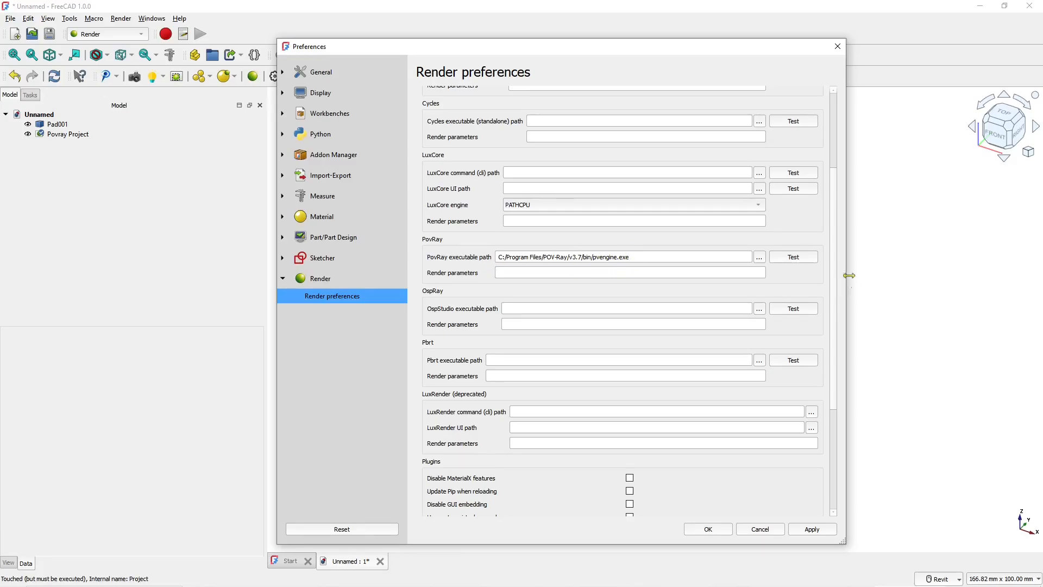
click(760, 257)
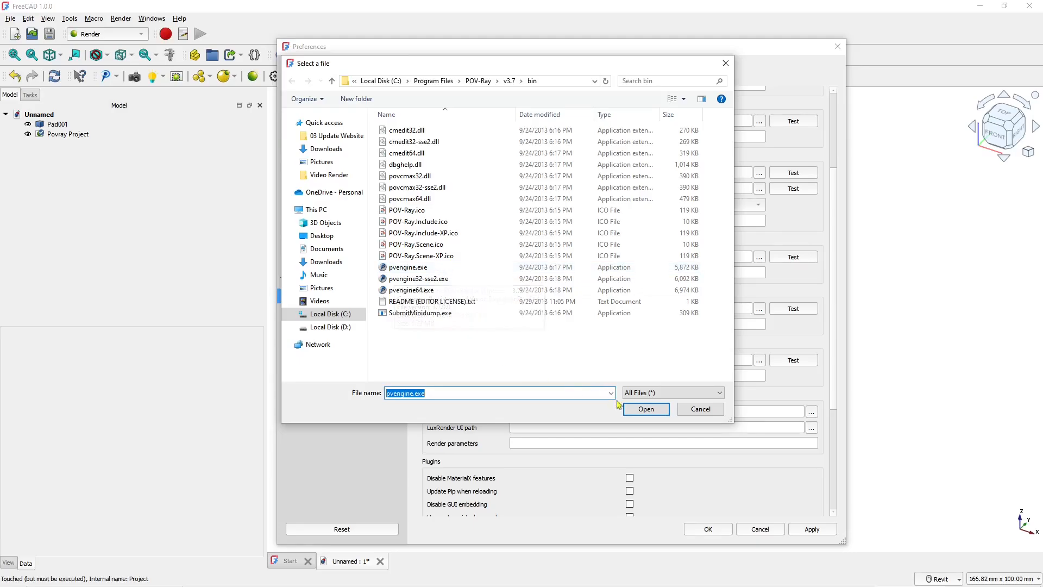
click(640, 409)
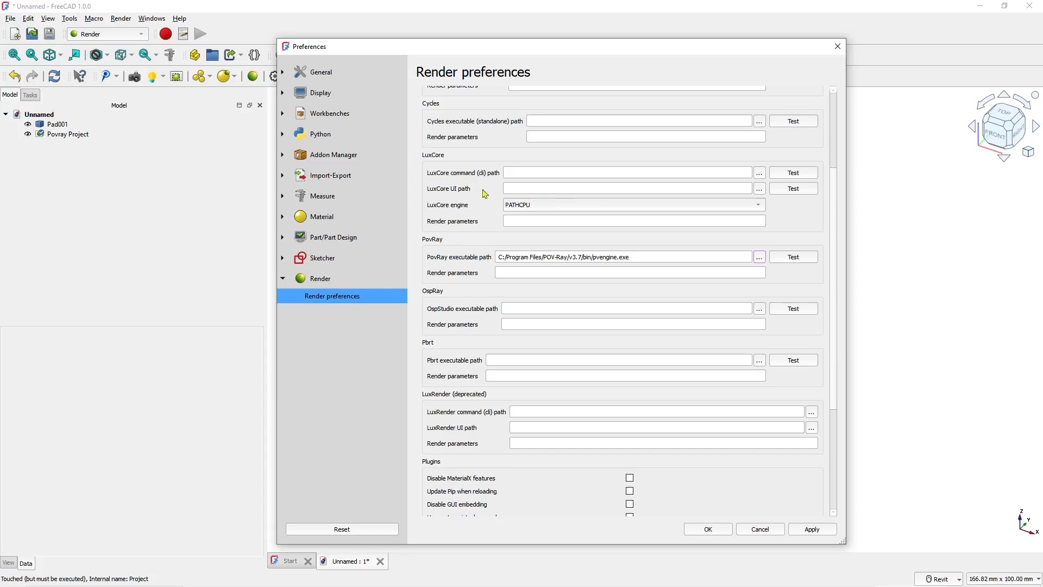
click(710, 529)
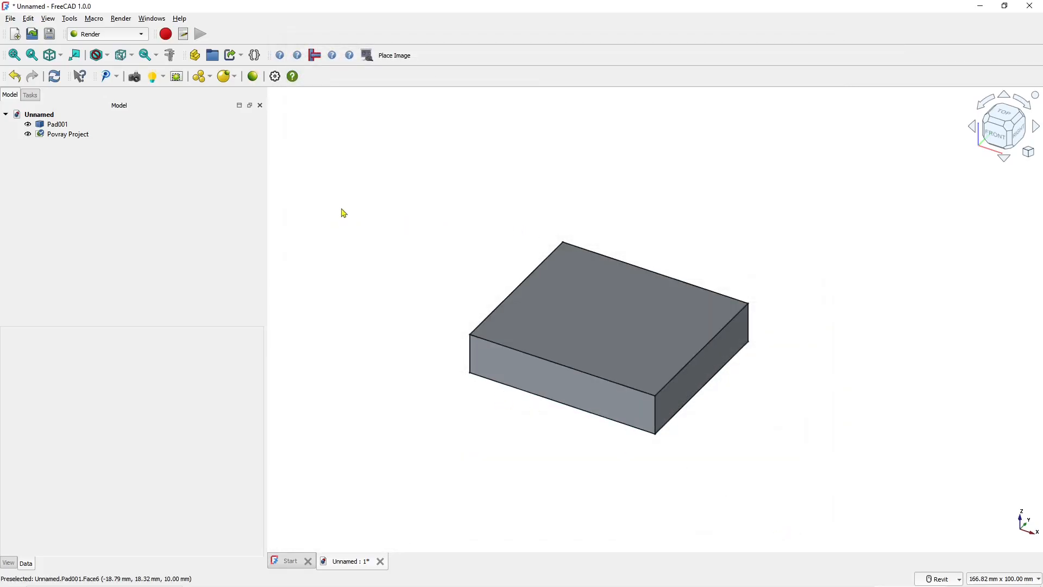
Add a rendering view of Pad001 to the Povray Project and expand the project to show it.
click(64, 134)
ctrl+click(56, 125)
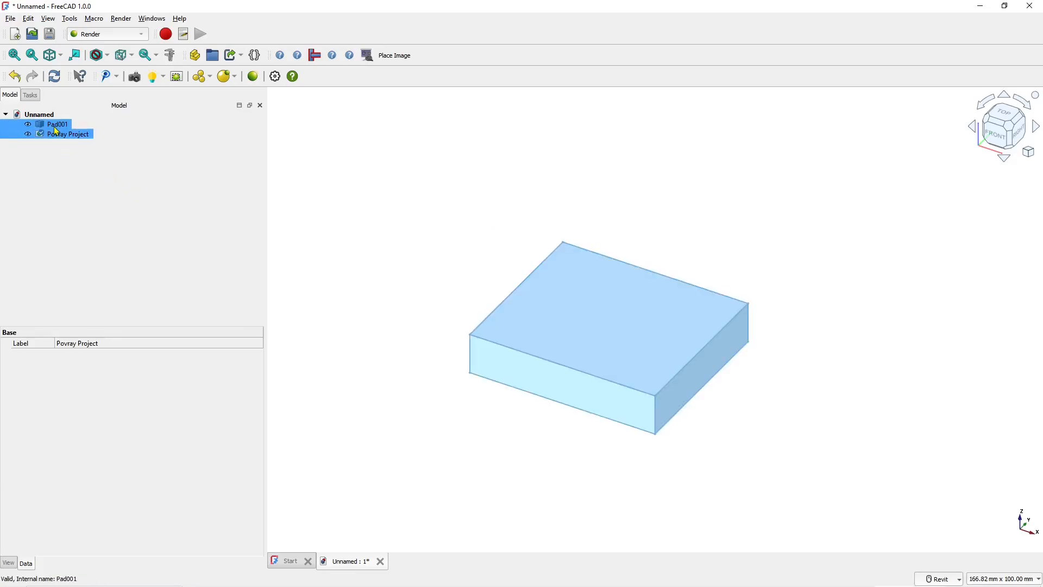
click(177, 79)
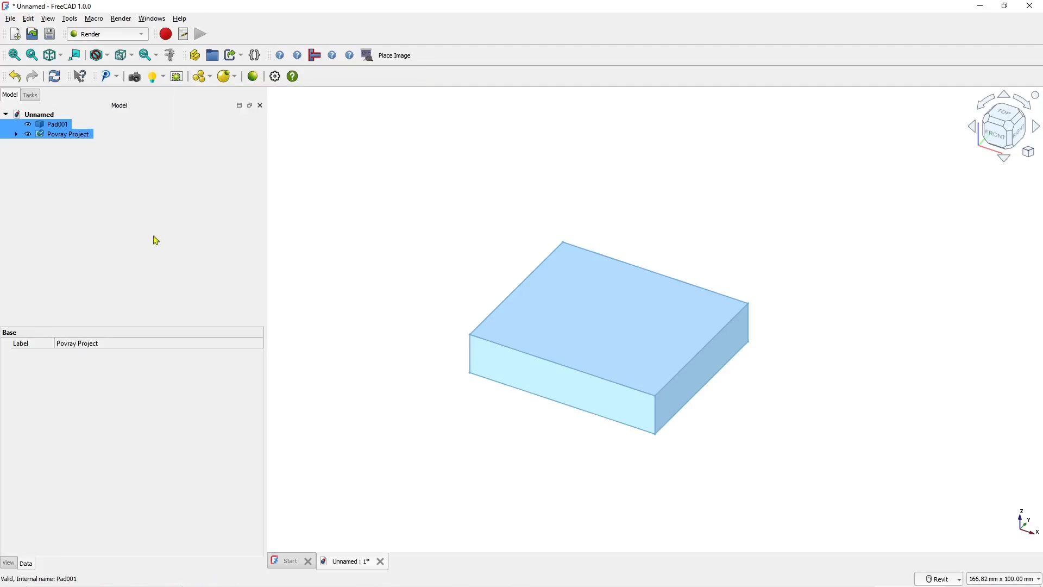
click(15, 134)
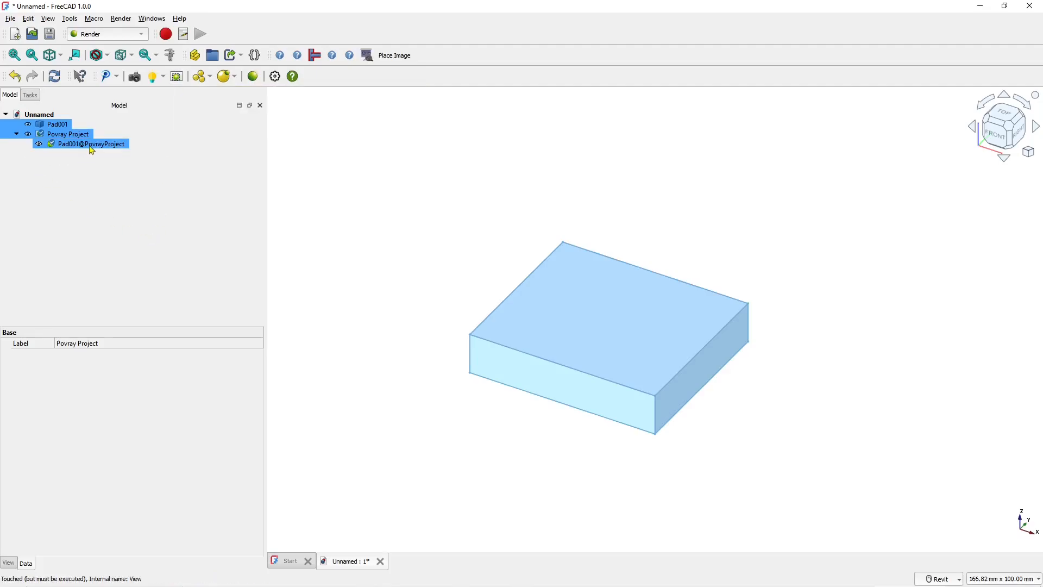
click(76, 185)
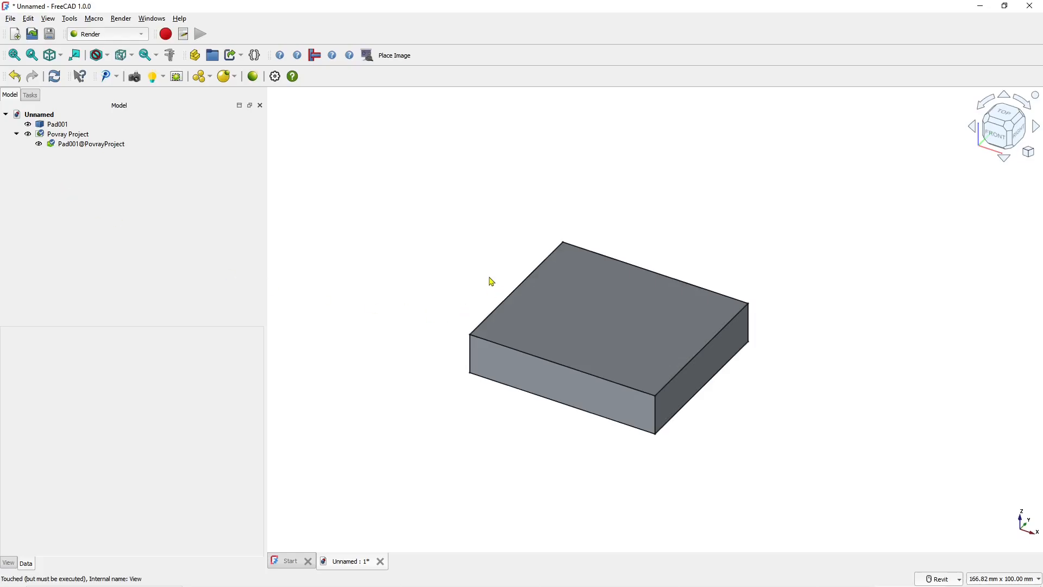
Create a render material from the RENDER - Carpaint preset.
click(212, 78)
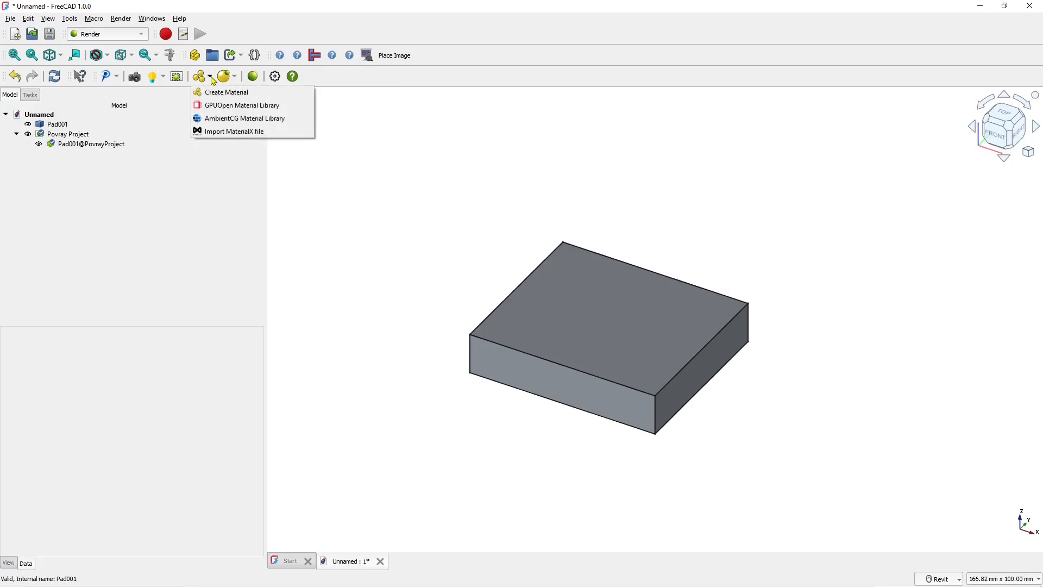
click(238, 97)
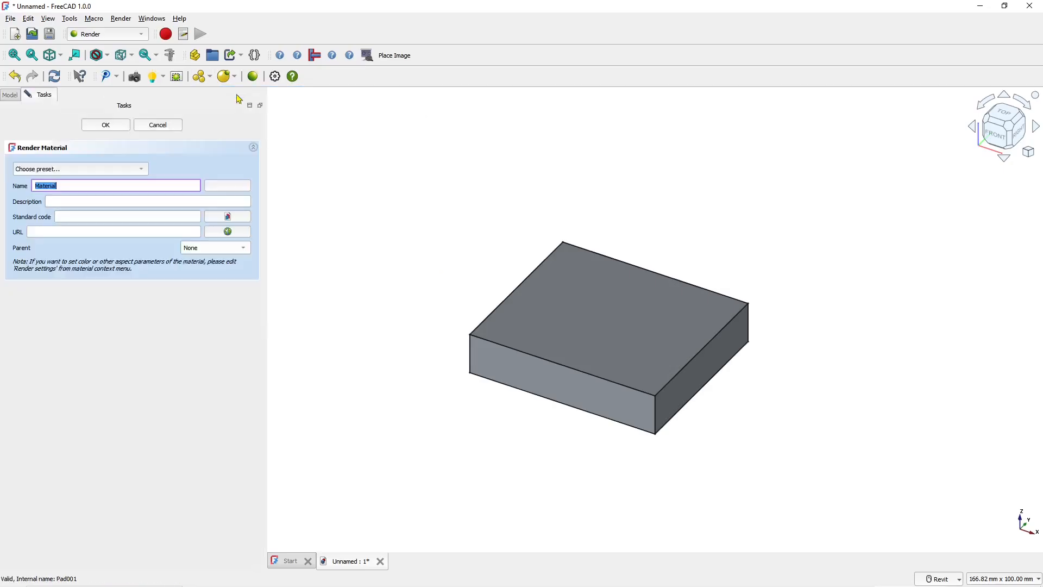
click(139, 173)
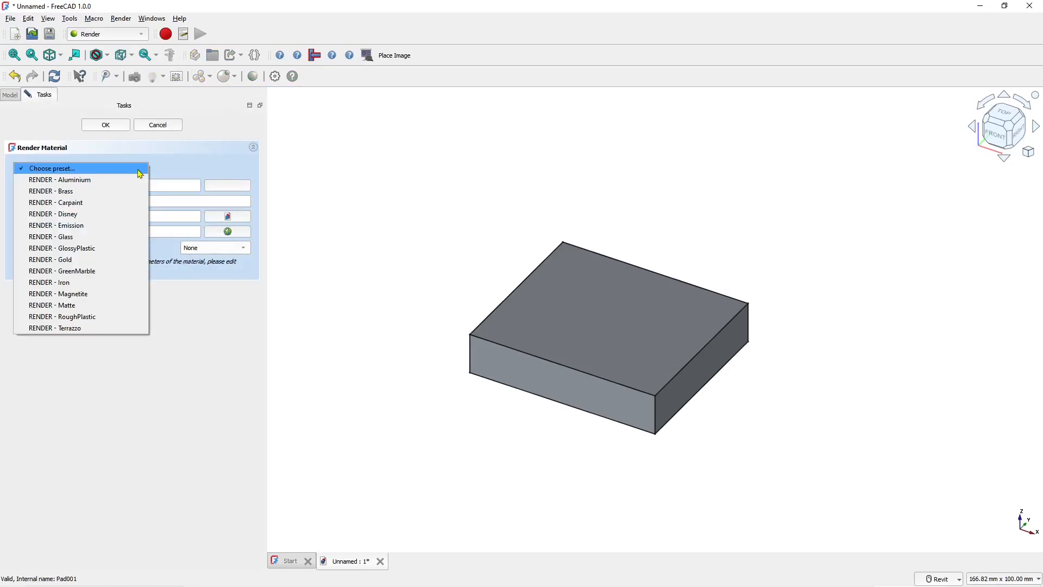
click(82, 203)
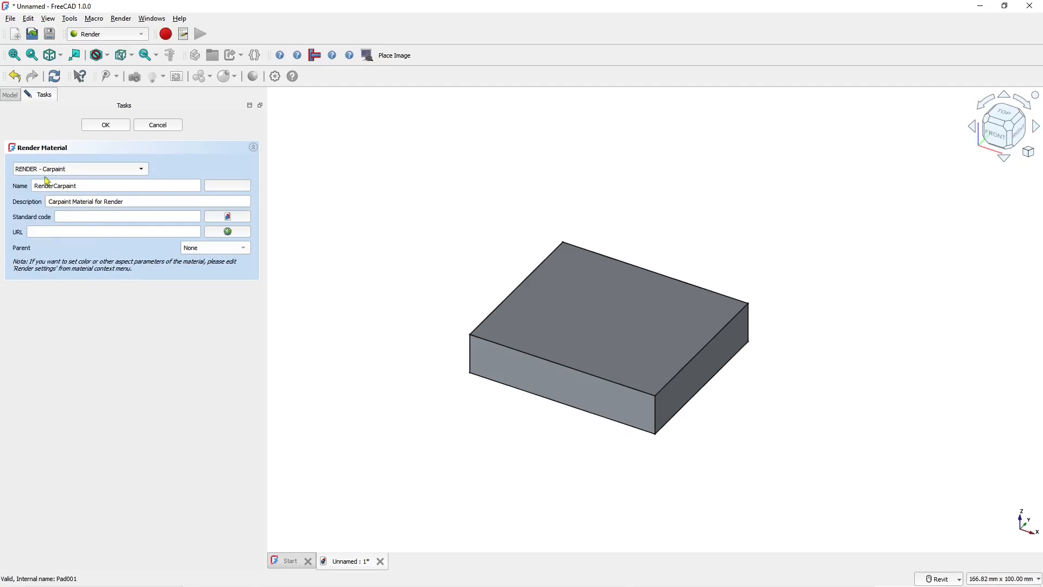
click(111, 126)
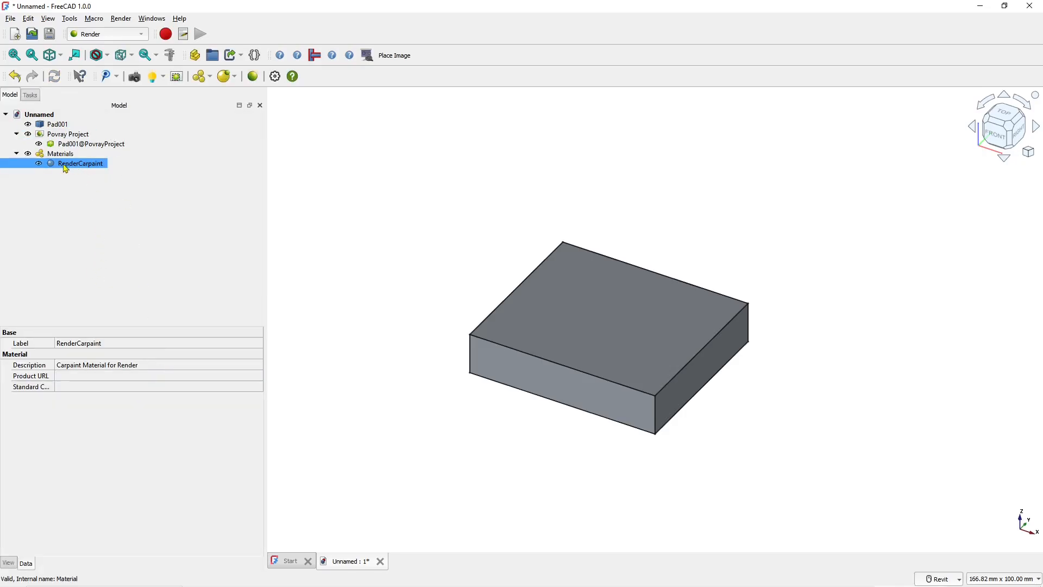
Add a texture to the RenderCarpaint material and expand the material to reveal it.
right_click(88, 170)
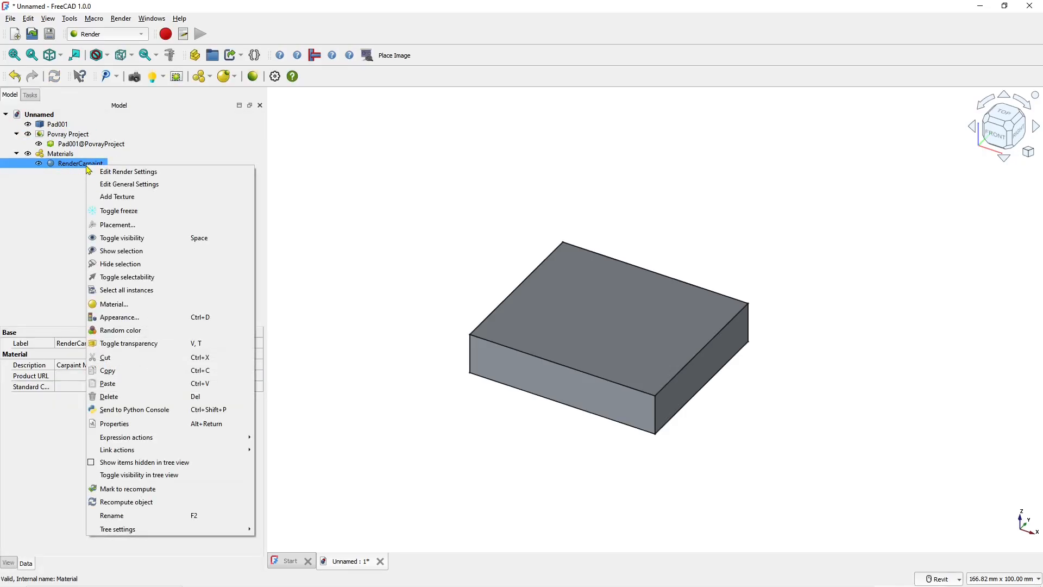
click(136, 202)
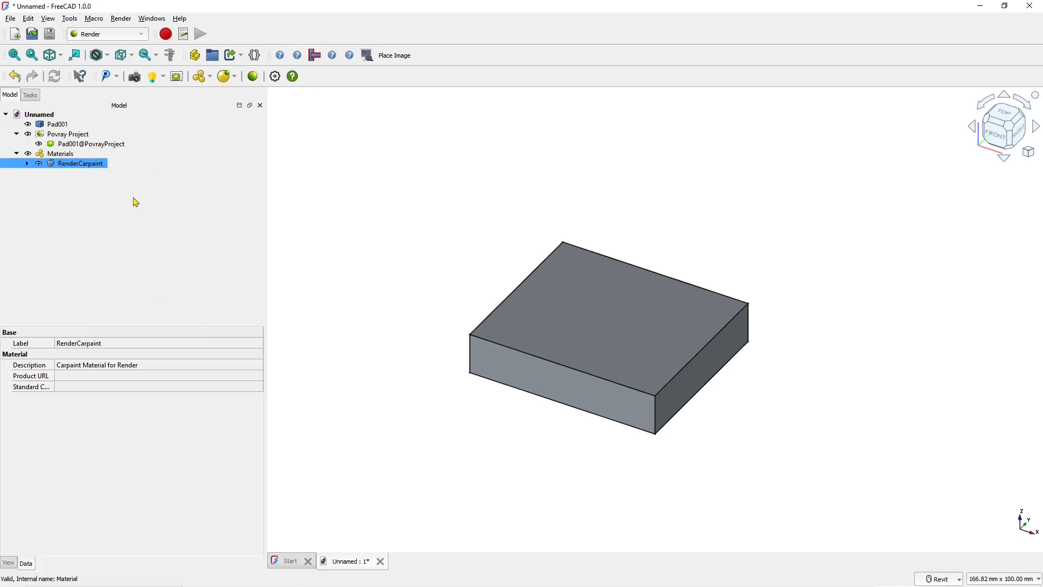
click(27, 163)
ctrl+click(76, 173)
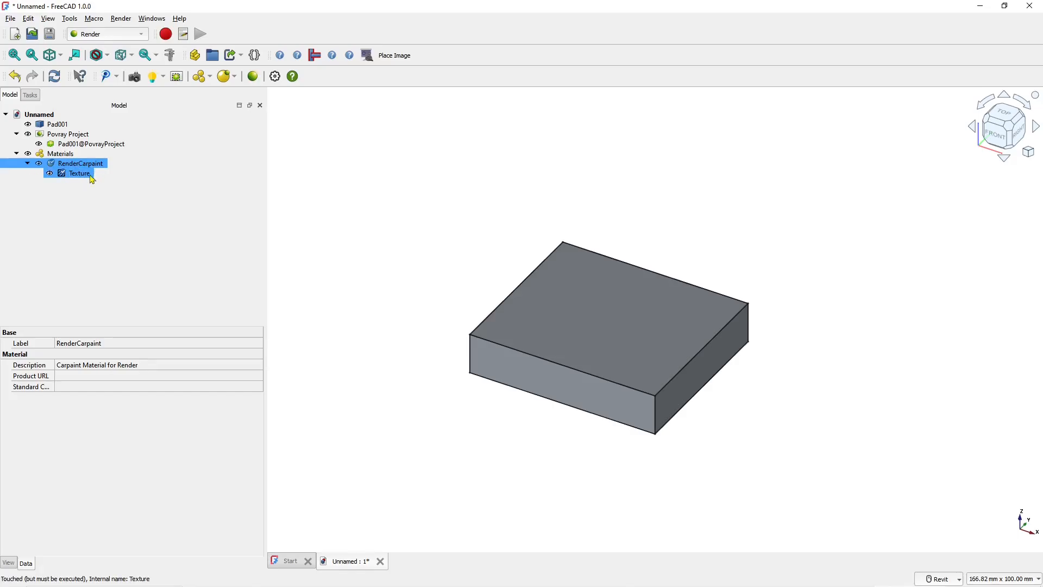
Set the texture's image to the wood picture 01 a.jpg from the Pictures folder.
click(82, 174)
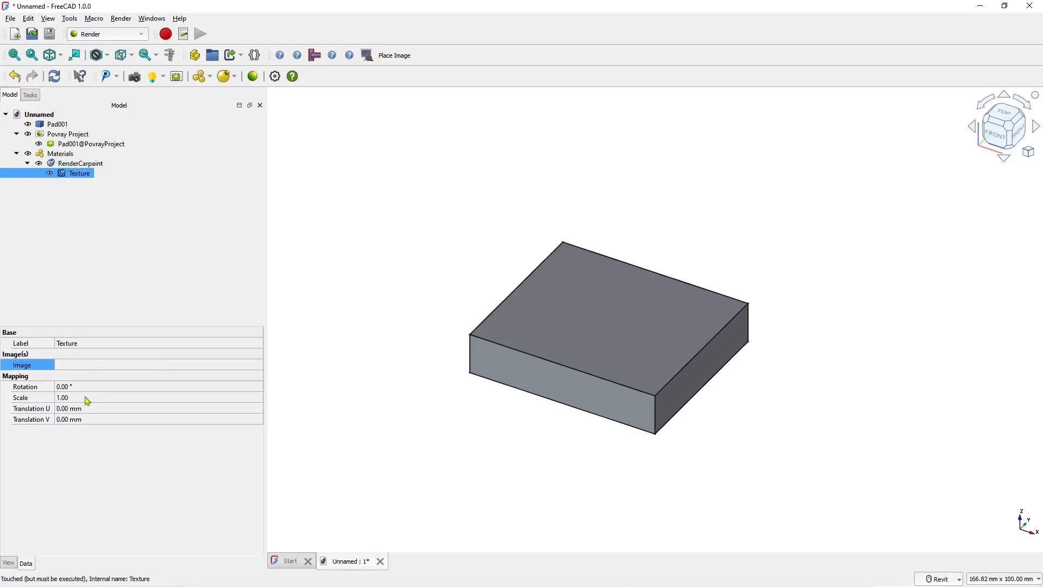
click(77, 367)
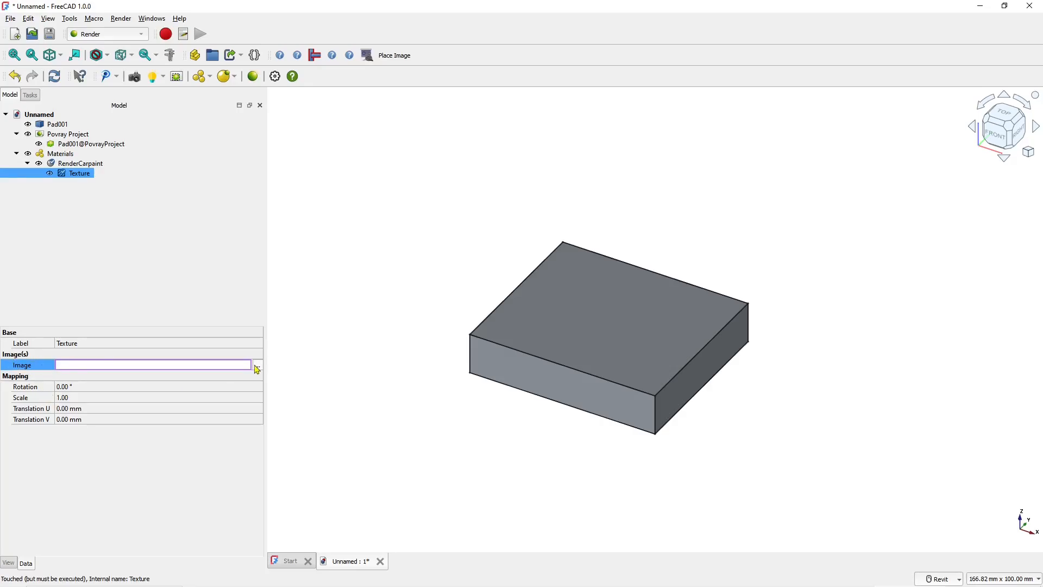
click(257, 368)
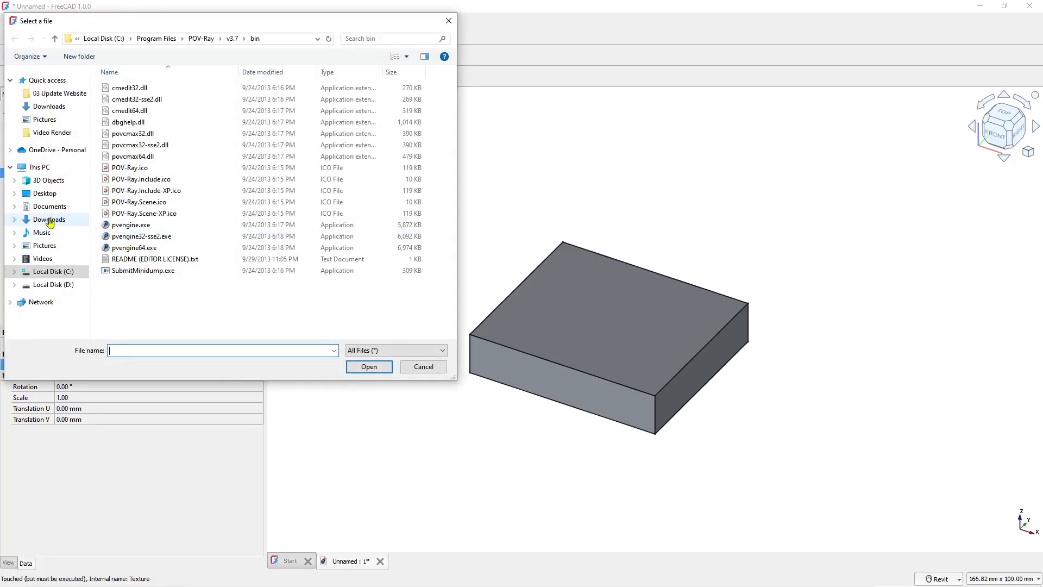
click(48, 207)
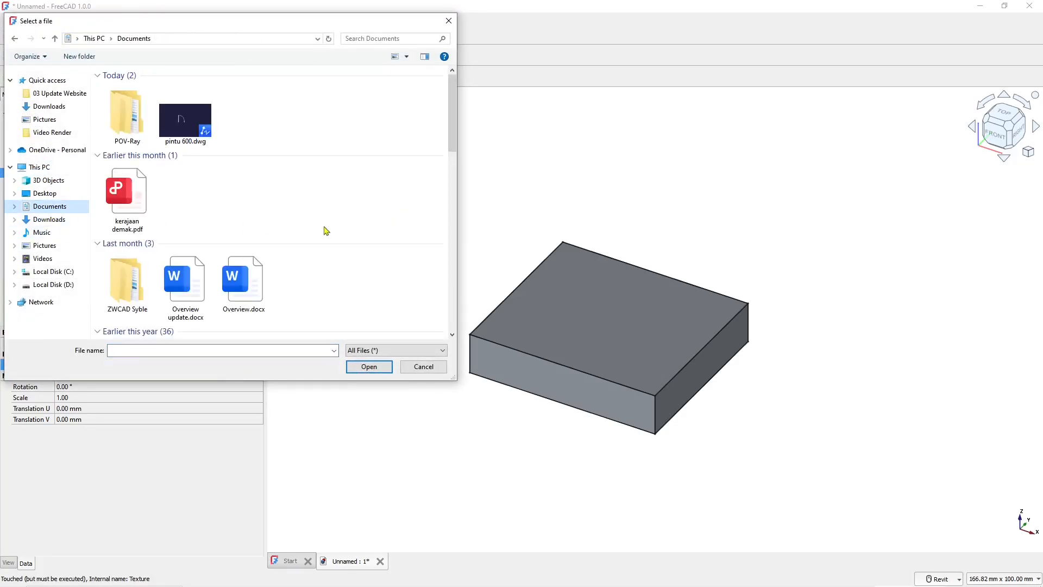
click(65, 246)
scroll(407, 217, down, 2)
scroll(407, 217, down, 5)
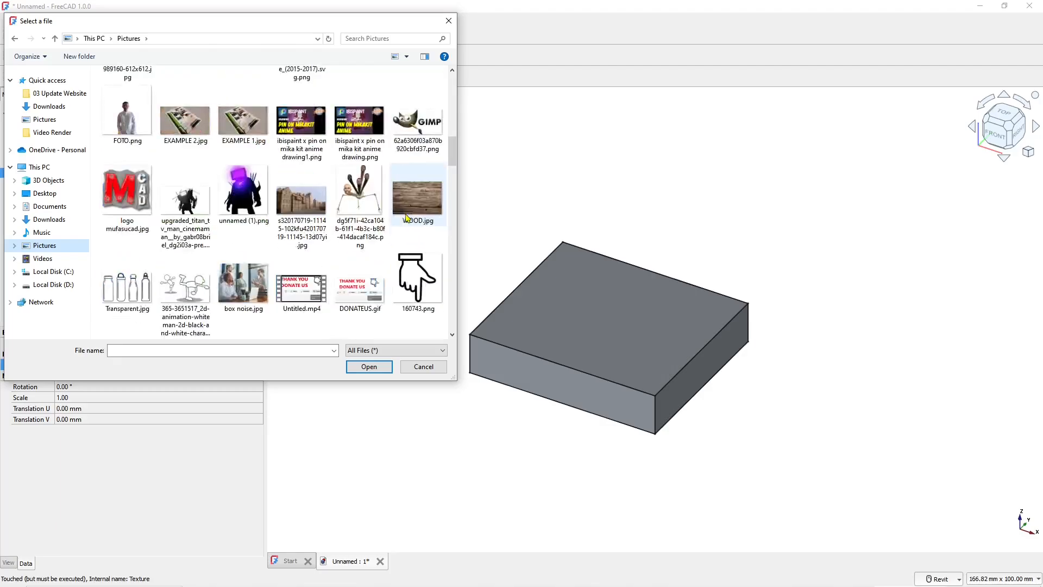
scroll(406, 218, down, 5)
scroll(244, 218, down, 3)
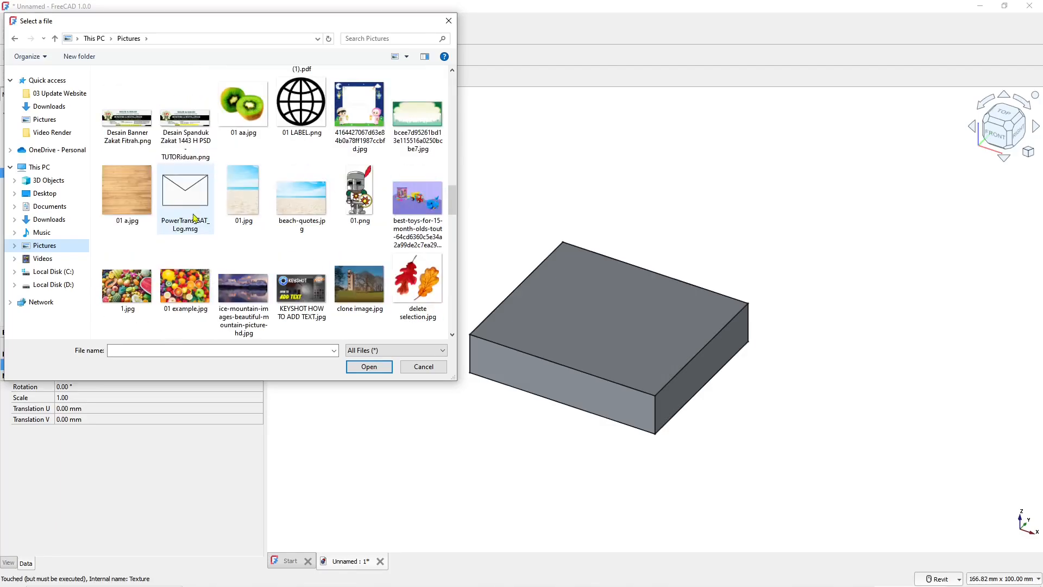
click(132, 192)
click(369, 367)
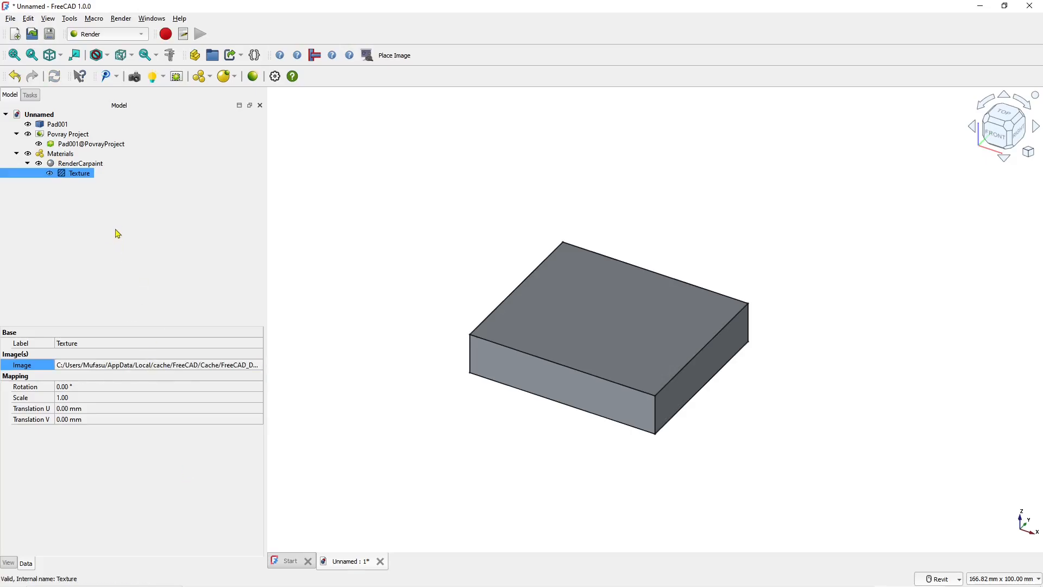
click(106, 201)
Set RenderCarpaint's base color in the material render settings to use the 01 a.jpg texture.
click(89, 164)
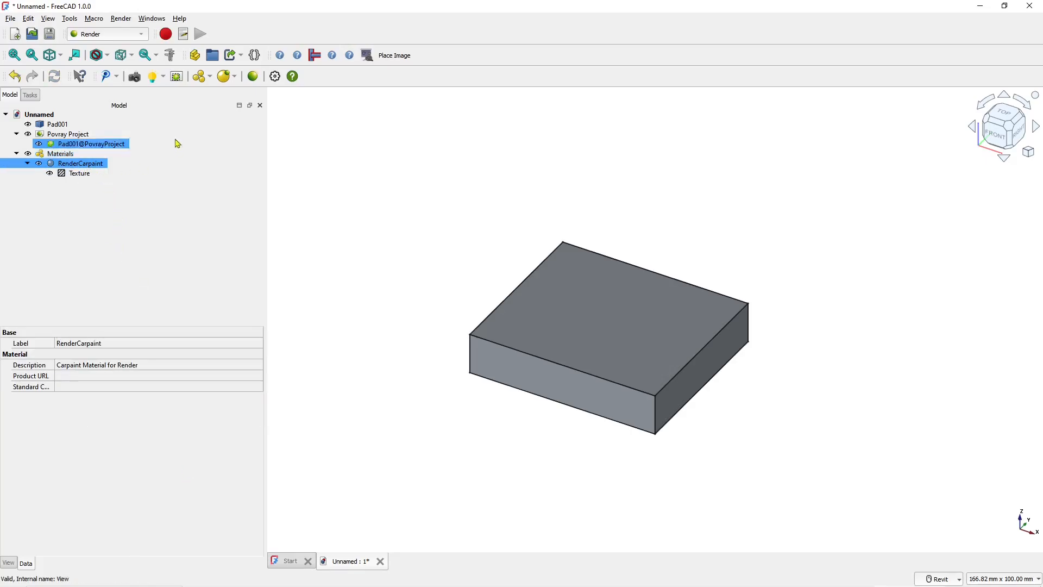
click(210, 77)
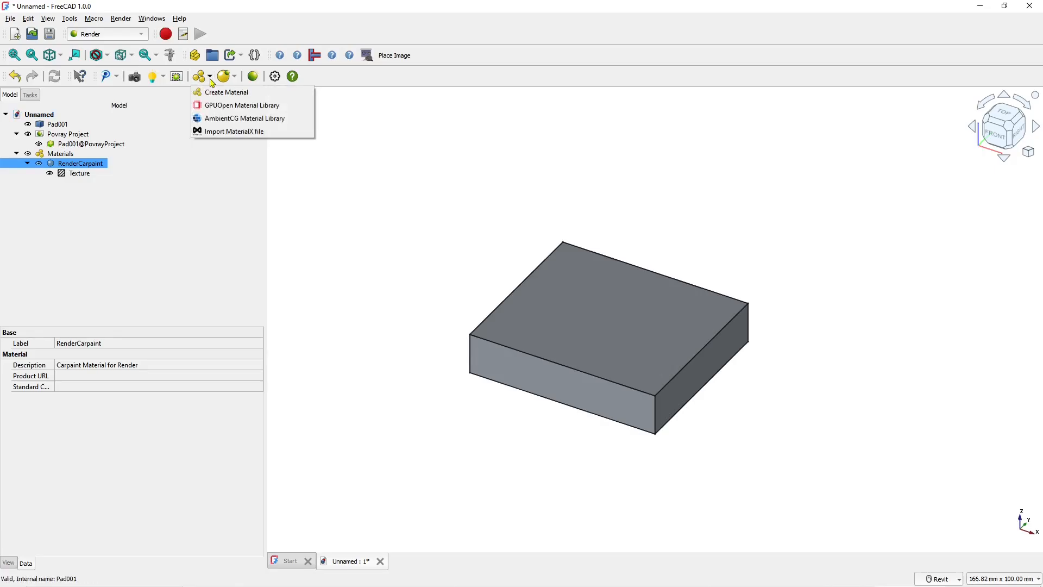
click(235, 79)
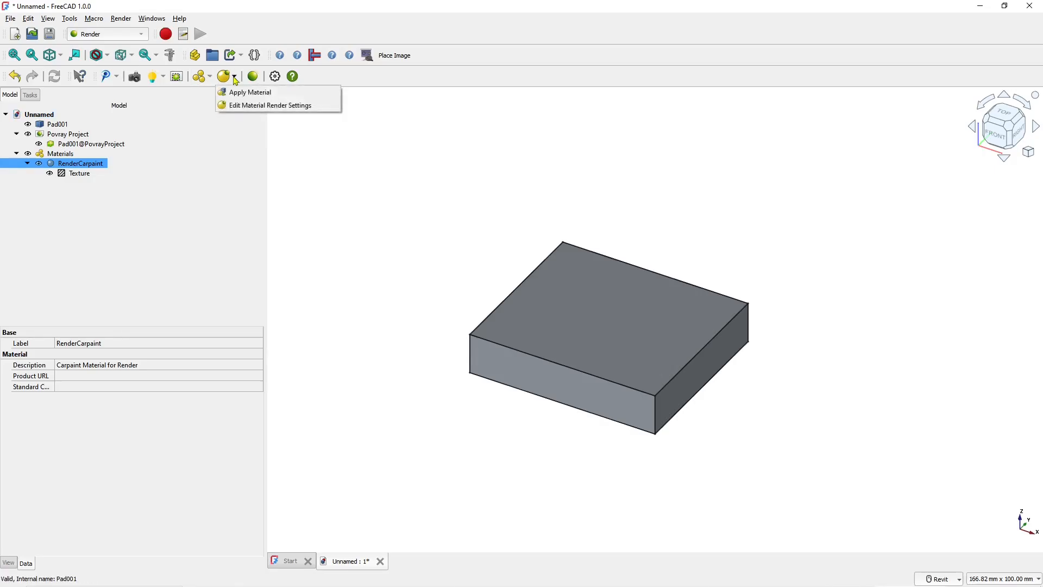
click(266, 106)
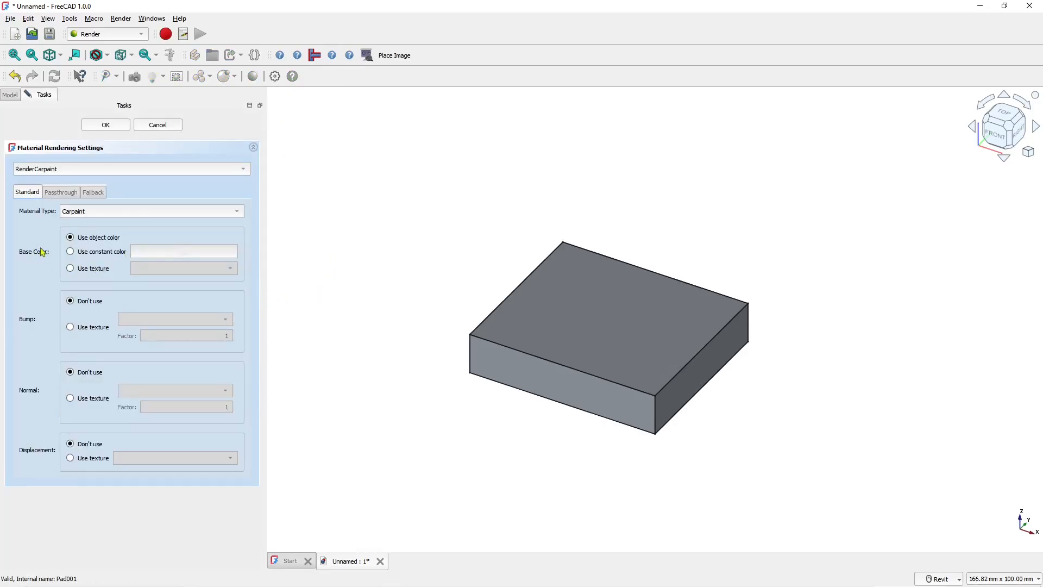
click(71, 269)
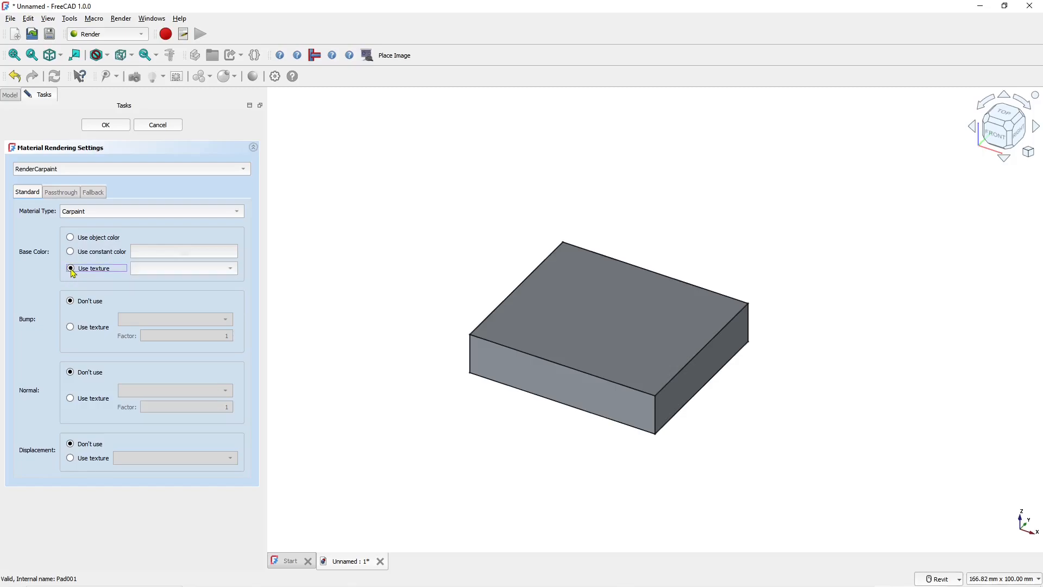
click(162, 272)
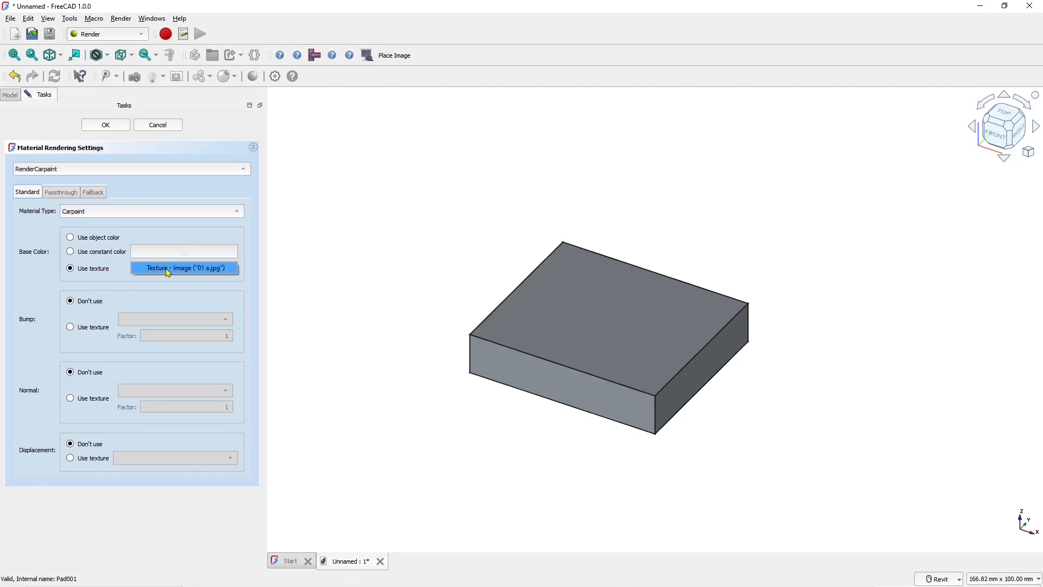
click(168, 269)
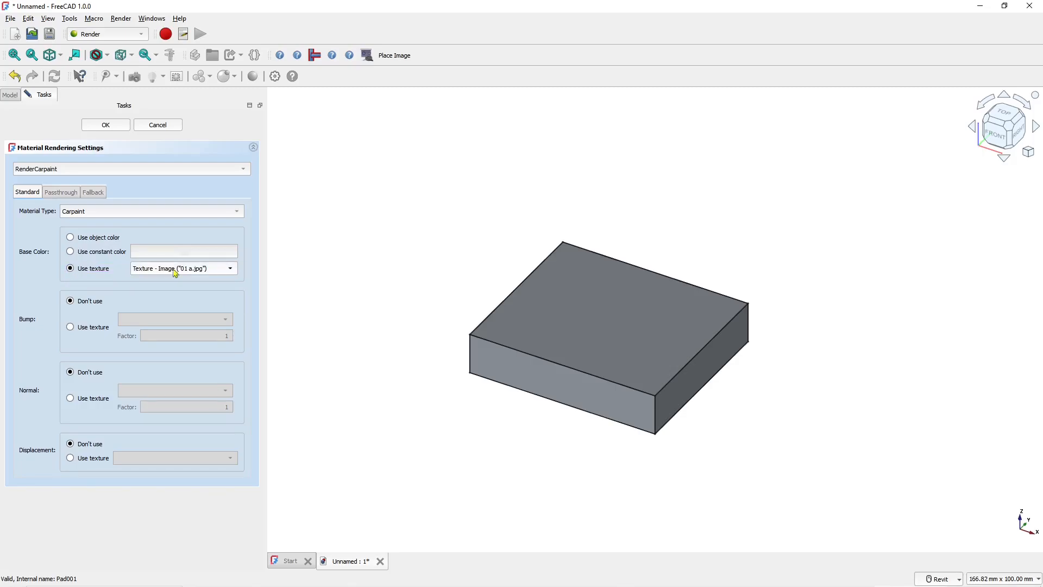
click(107, 125)
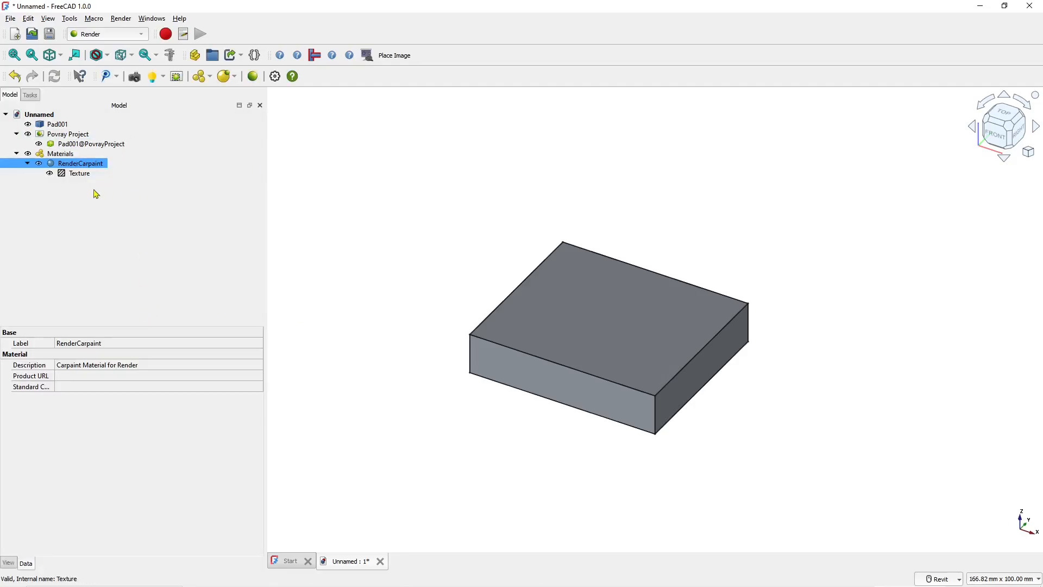
Apply the RenderCarpaint material to Pad001.
click(62, 125)
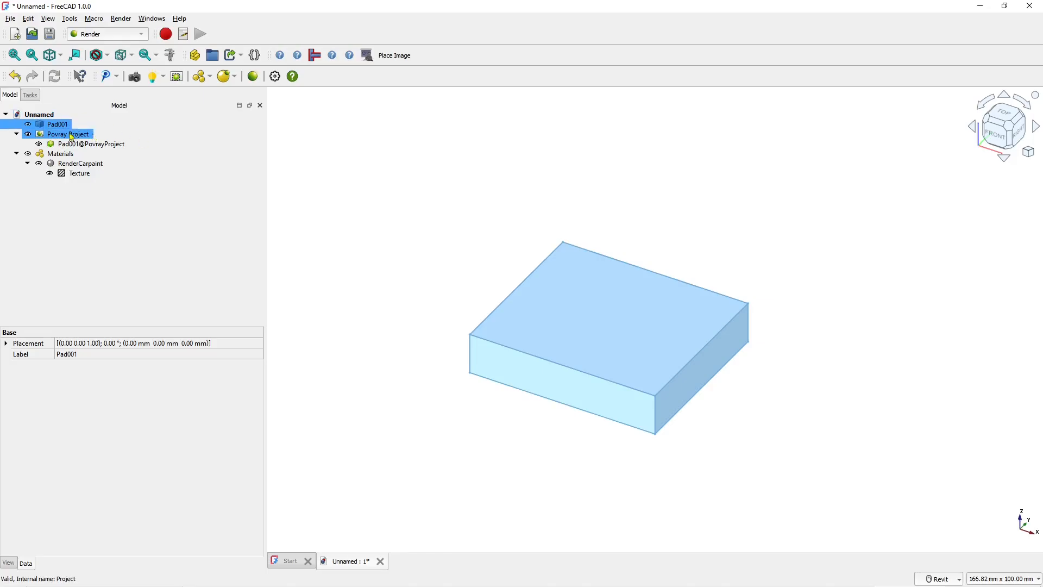
click(235, 78)
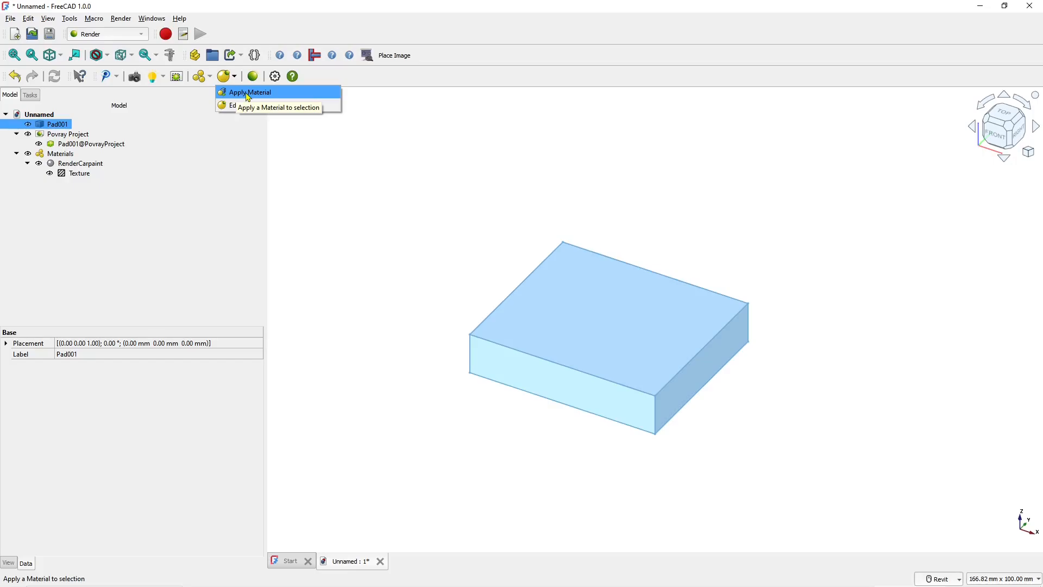
click(248, 96)
click(503, 294)
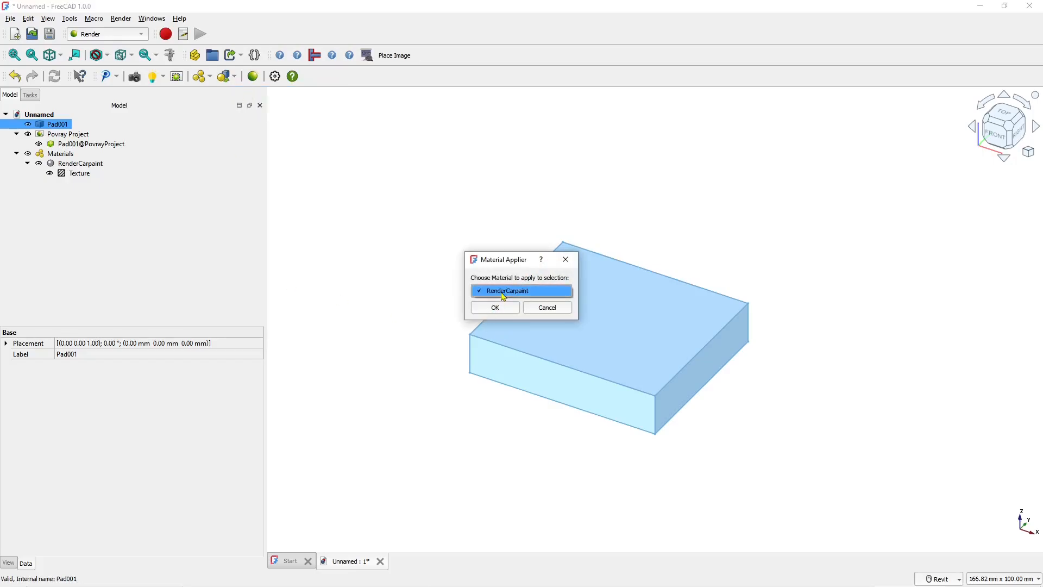
click(500, 294)
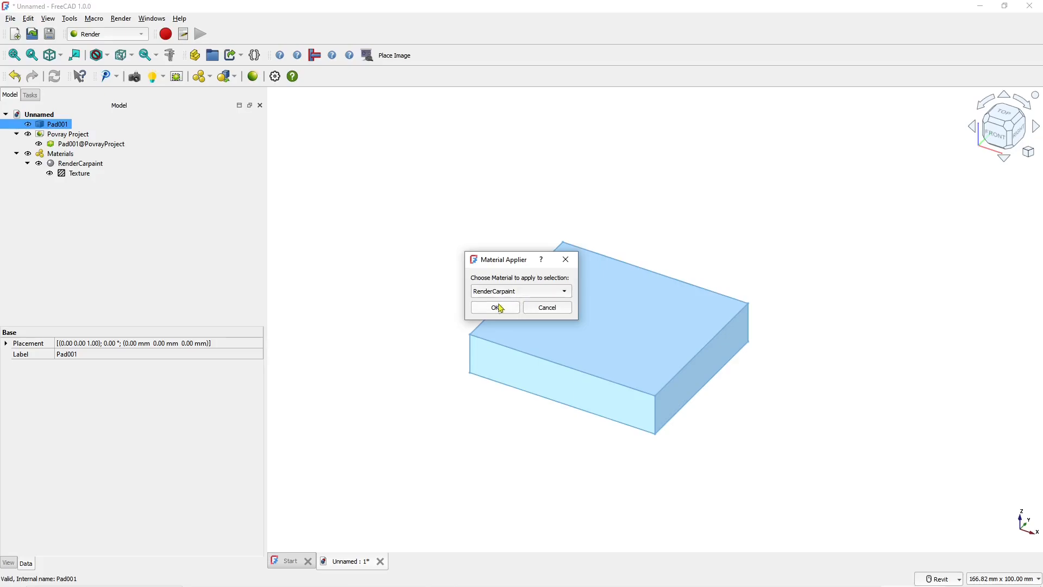
click(495, 308)
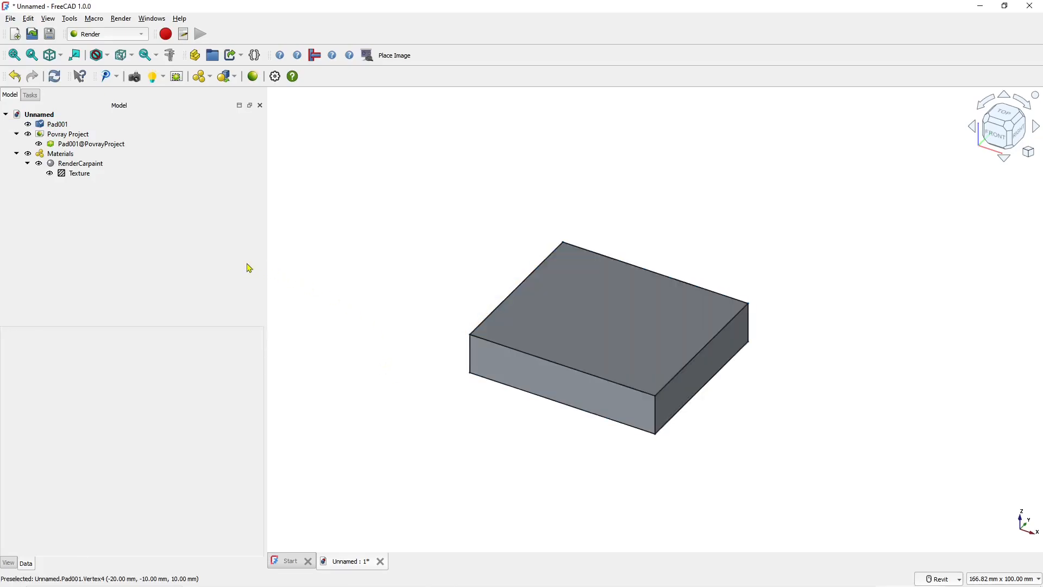
Render the Povray Project in POV-Ray and close the rendered image window.
click(124, 136)
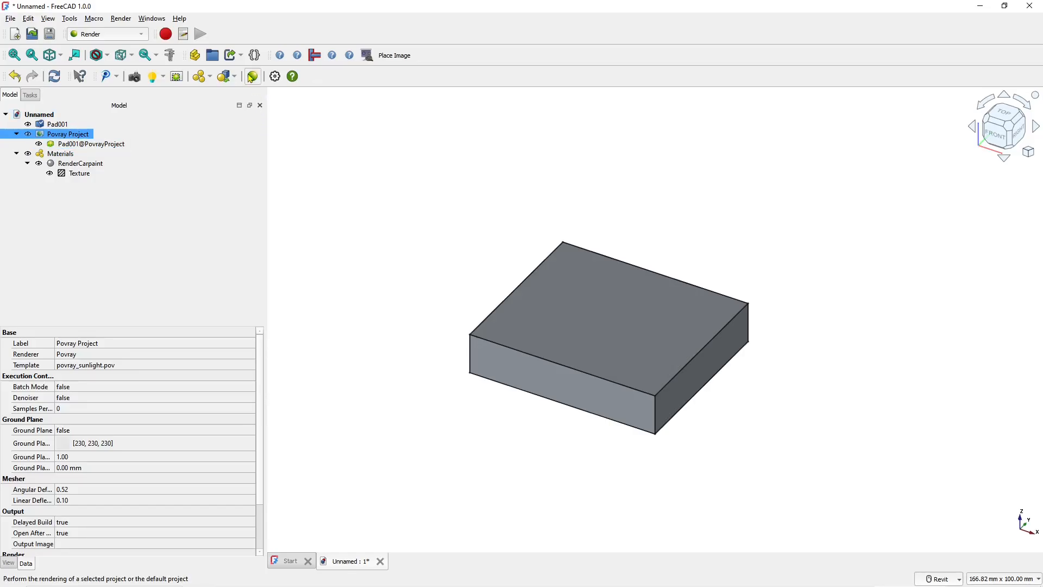
click(251, 77)
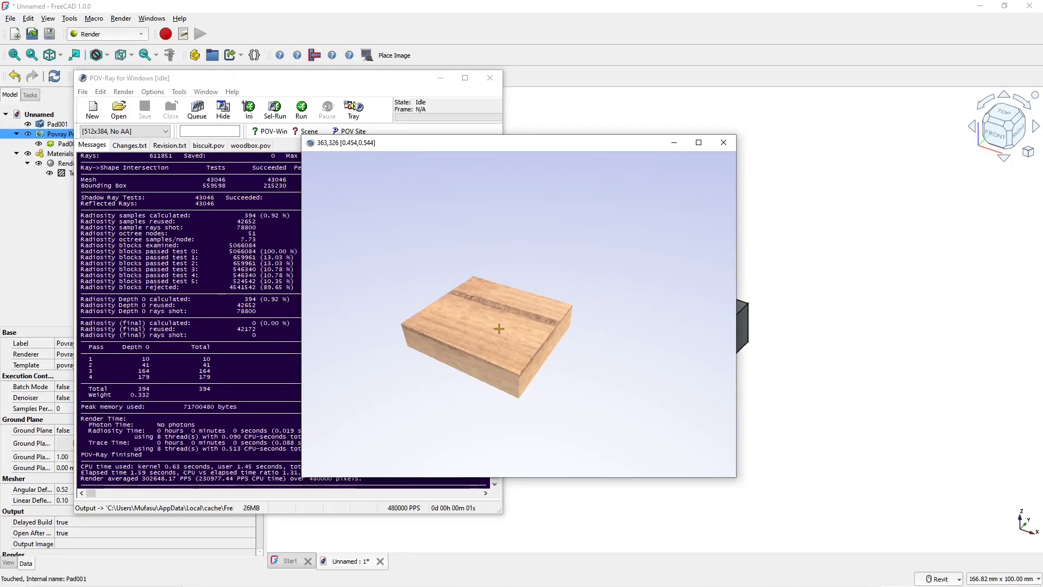
click(723, 143)
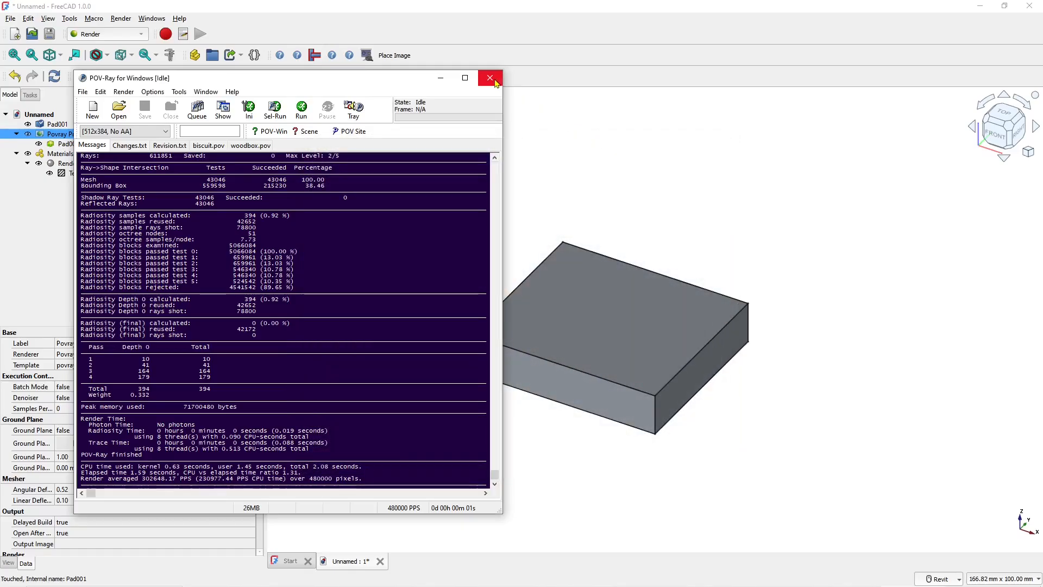
Close the POV-Ray window and set the mapping scale of RenderCarpaint's texture to 0.2.
click(490, 78)
click(81, 173)
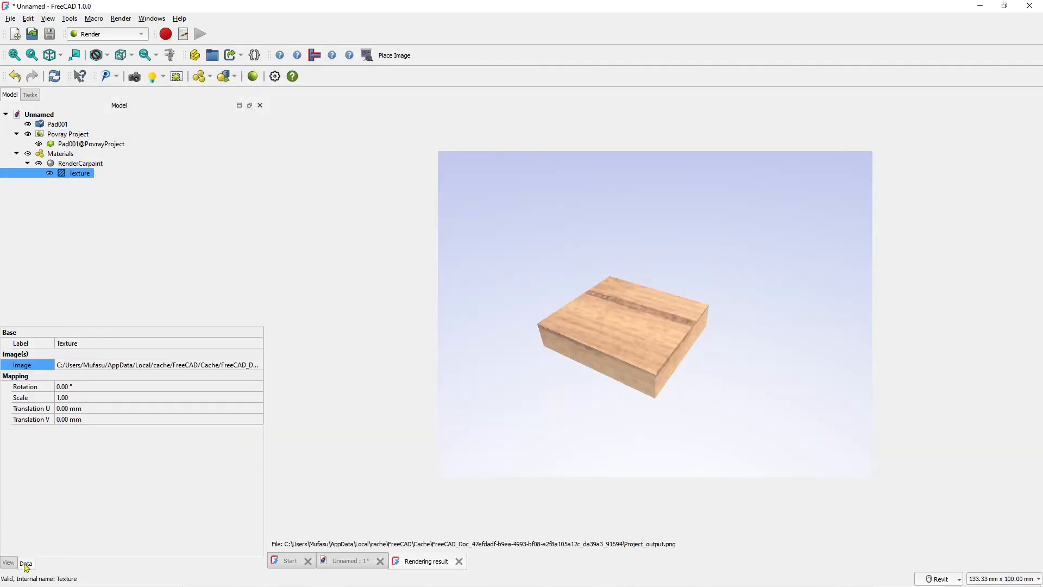
click(110, 397)
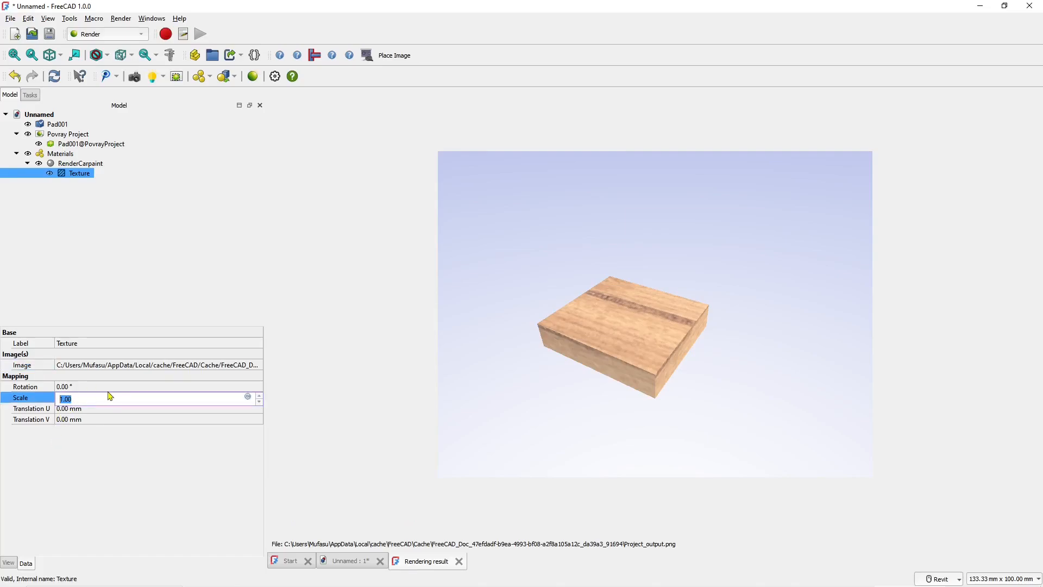
text(0.2)
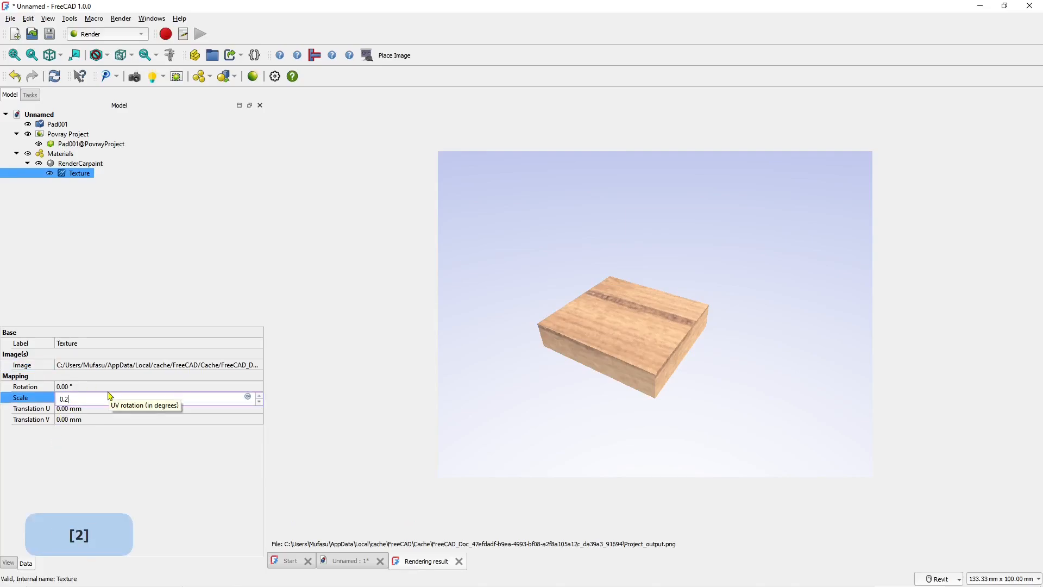
click(143, 444)
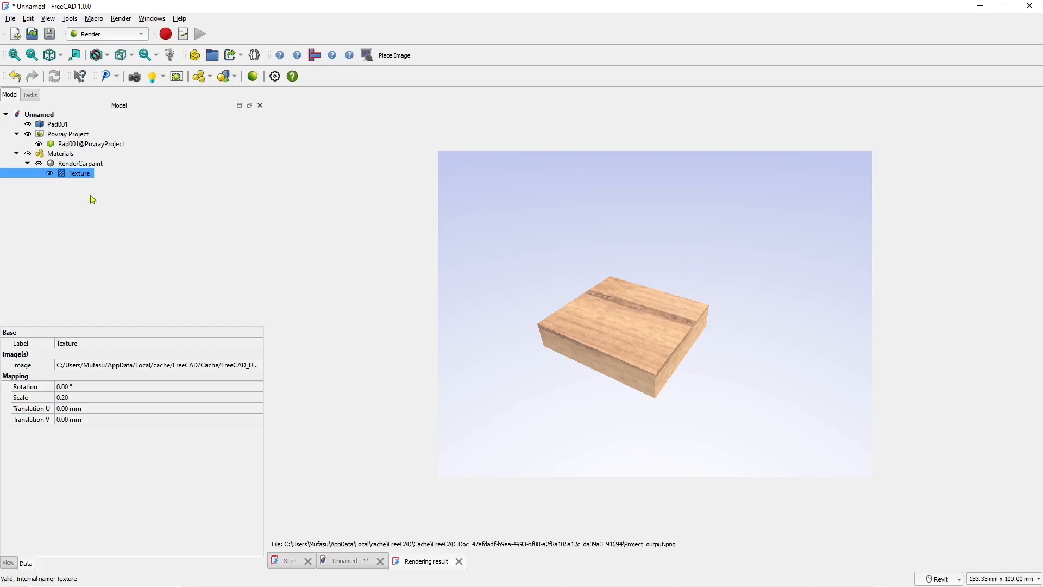
Render the Povray Project again with the rescaled wood texture.
click(72, 136)
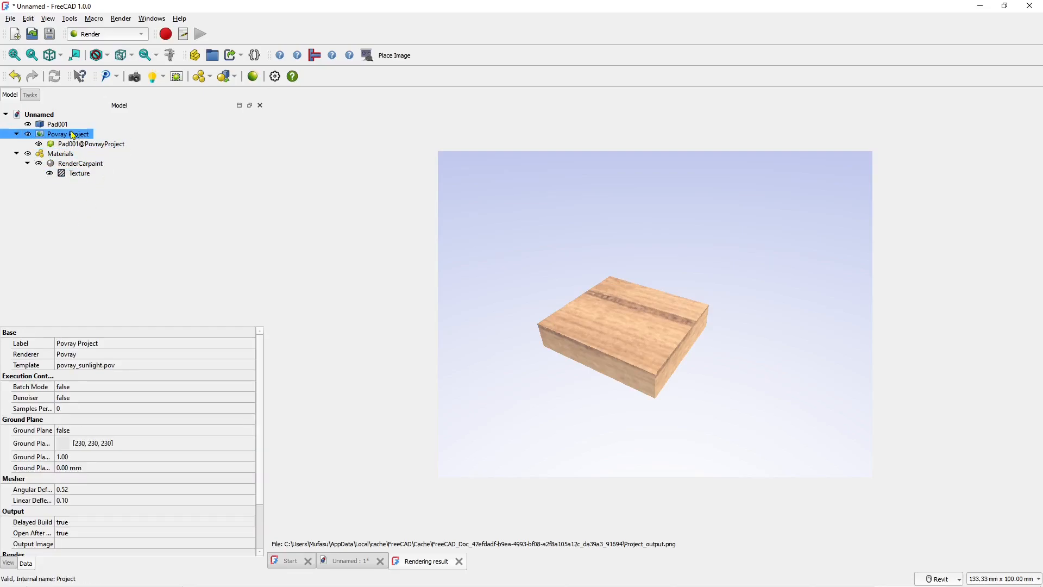
click(253, 76)
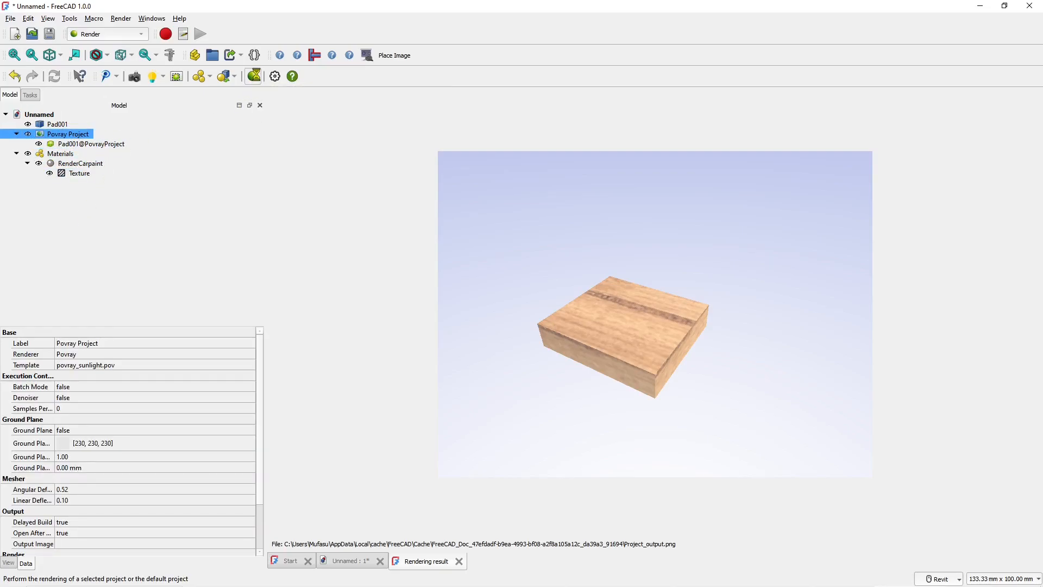